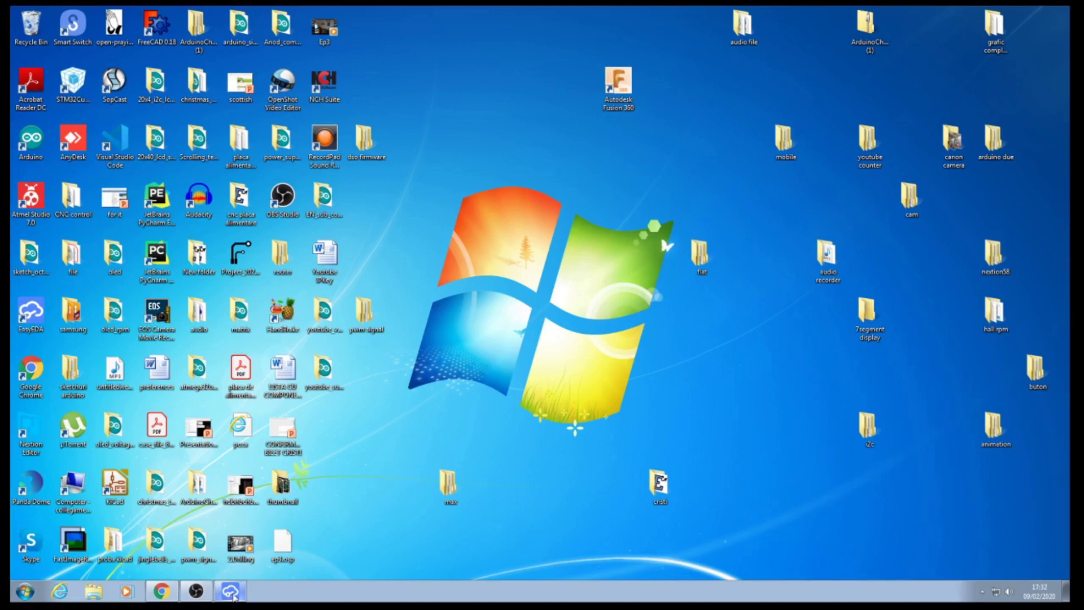
Step: Bring up EasyEDA's 3D preview and rotate the sensor module board to a flat top-down view
left_click(232, 591)
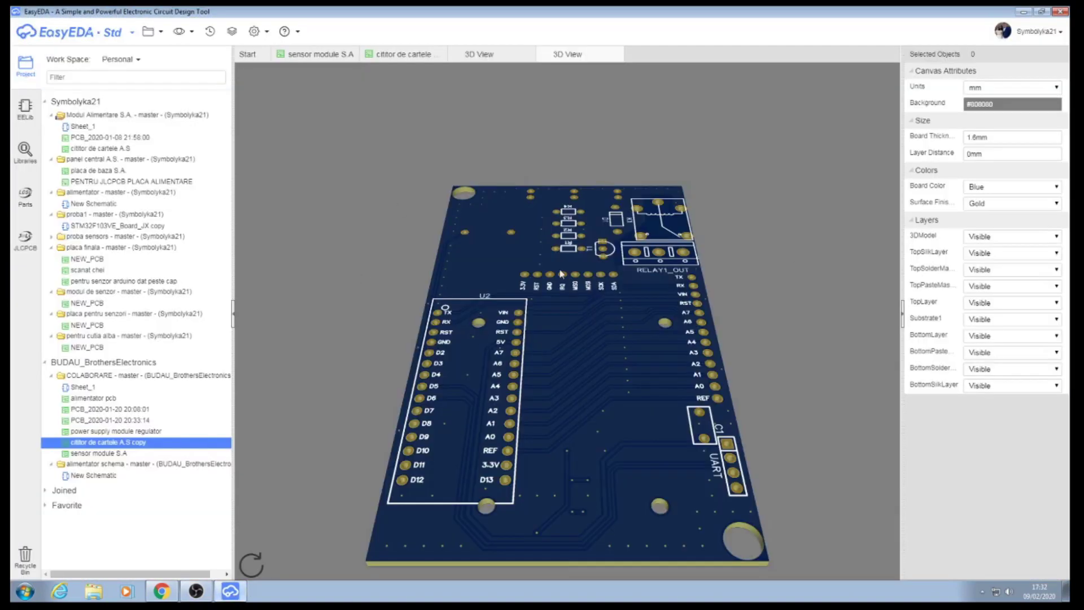
left_click_drag(560, 273, 567, 382)
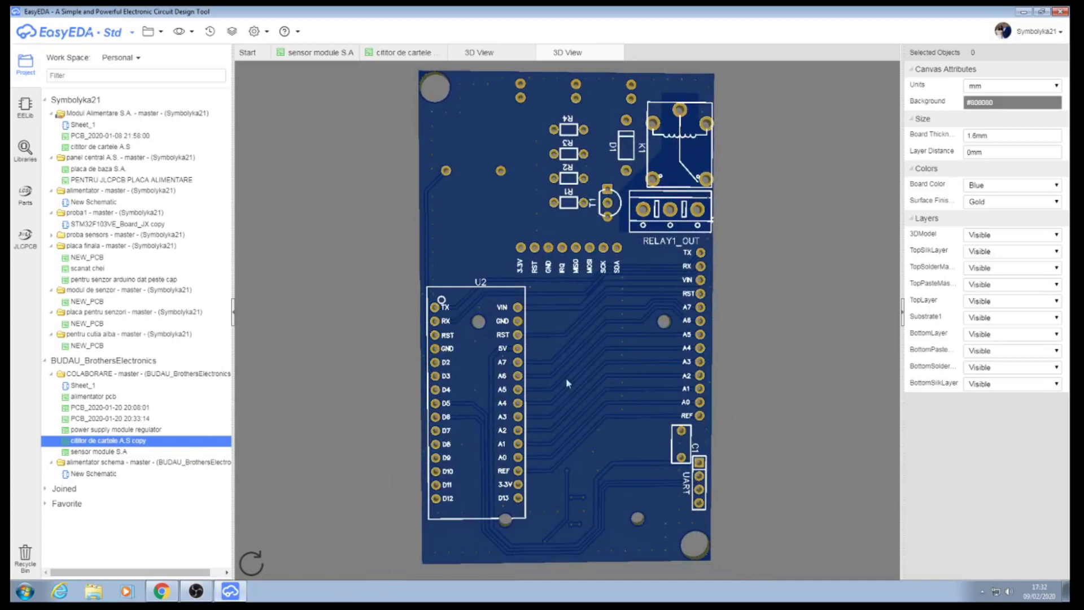
left_click_drag(496, 230, 551, 89)
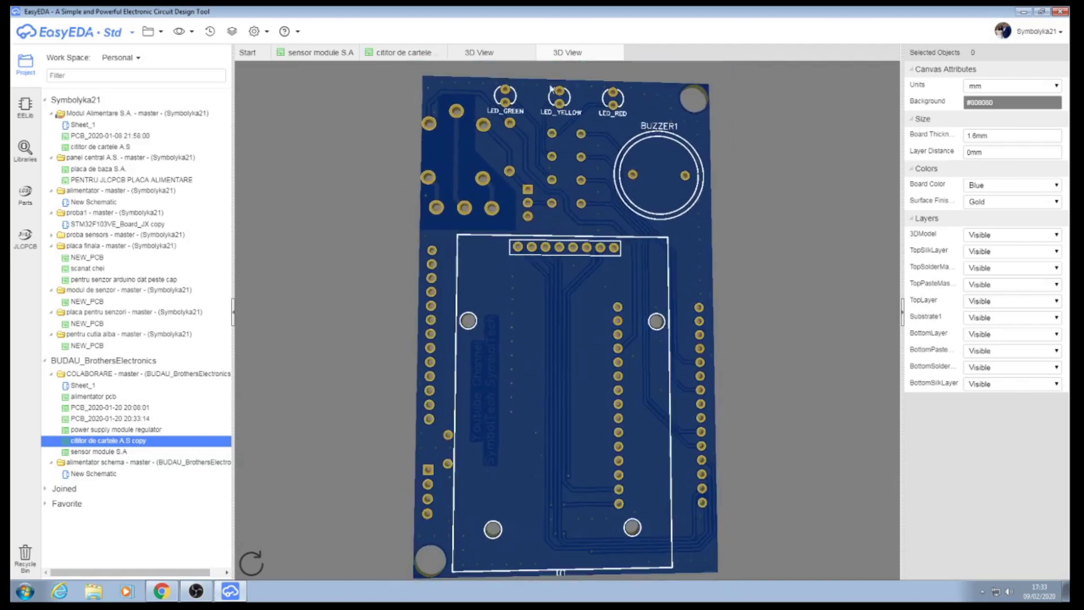
left_click(499, 52)
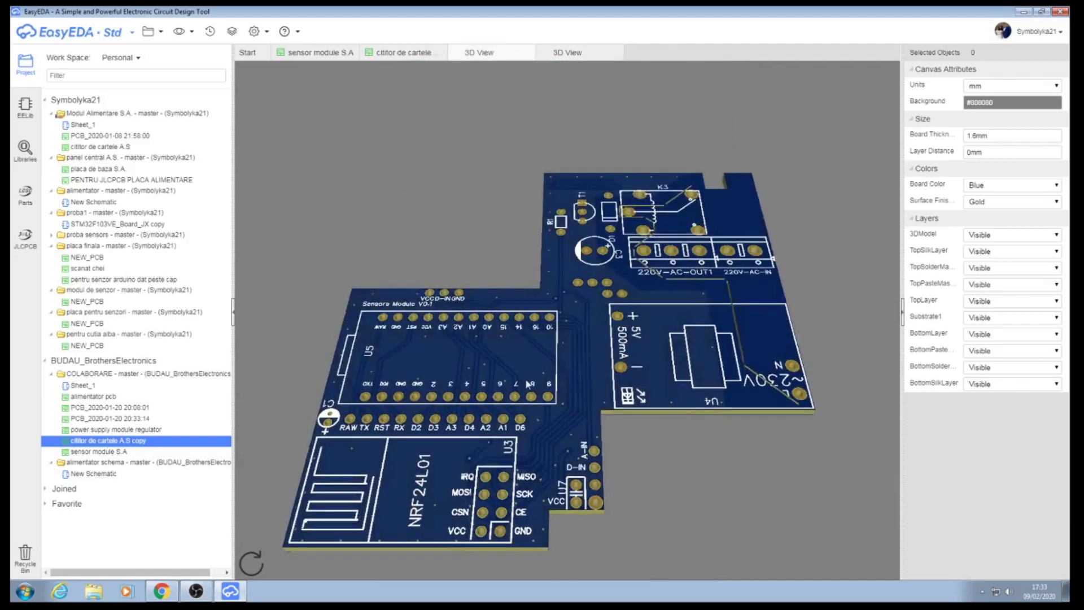
left_click_drag(526, 383, 319, 363)
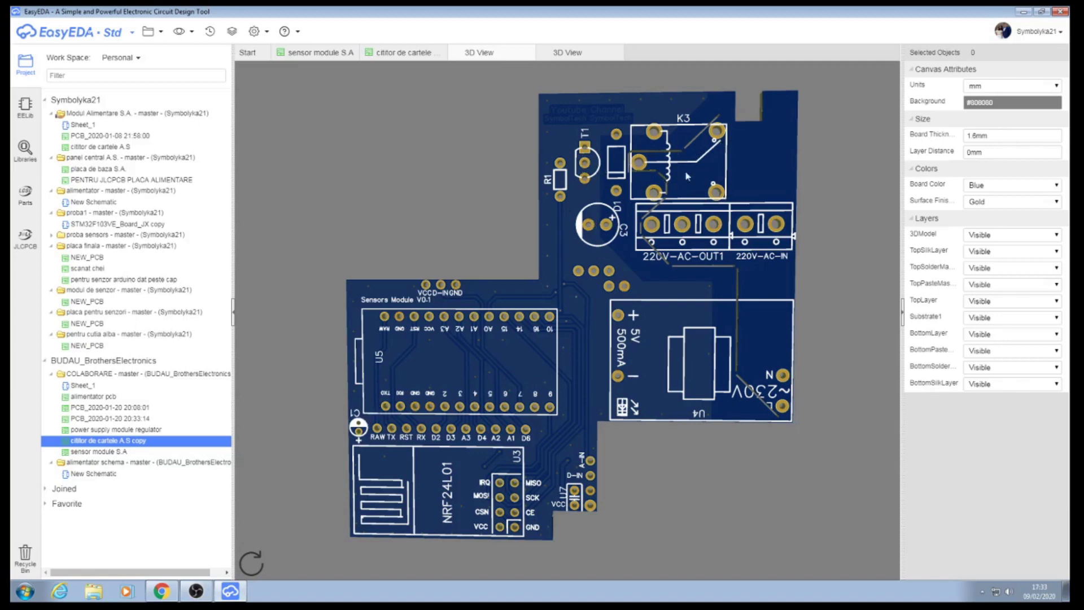
Step: Open the card reader board's 3D preview and flip it around to inspect both sides
left_click(581, 53)
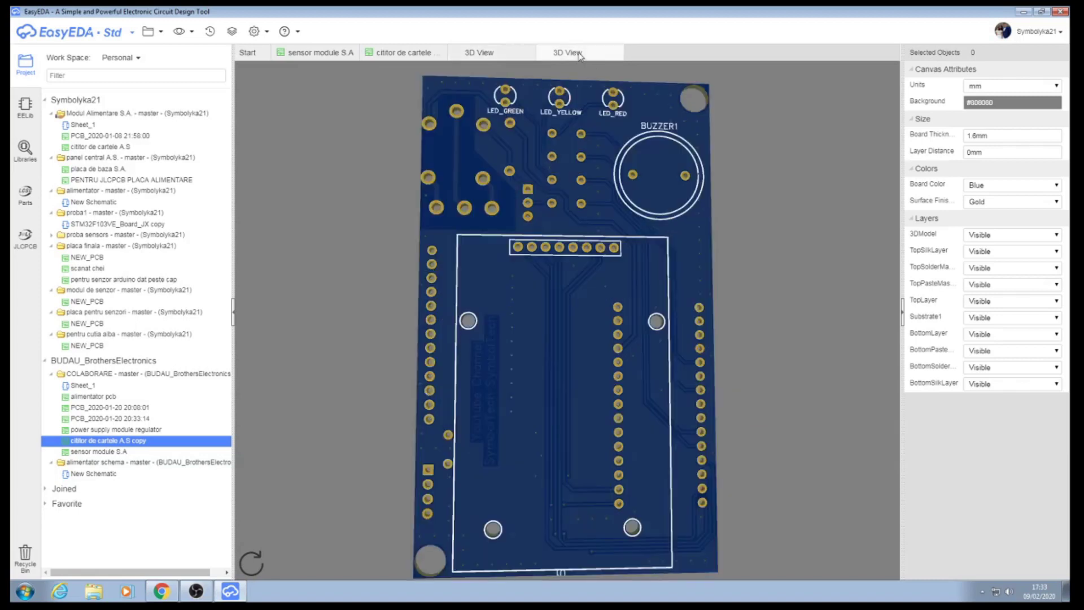
mouse_move(512, 363)
left_mouse_down()
mouse_move(595, 367)
mouse_move(491, 353)
mouse_move(524, 347)
left_mouse_up()
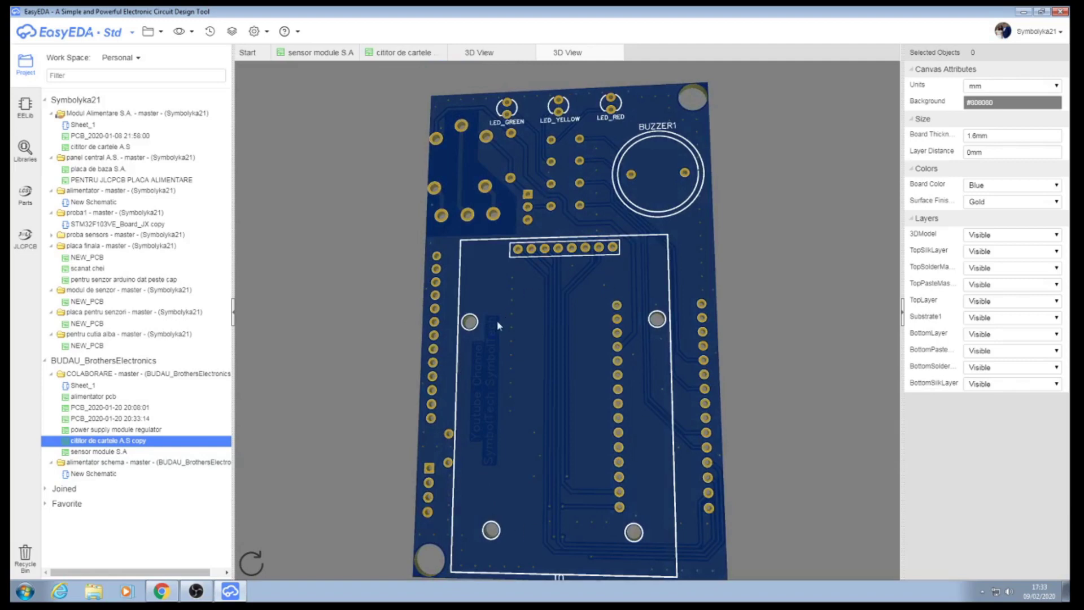
left_click_drag(561, 292, 719, 309)
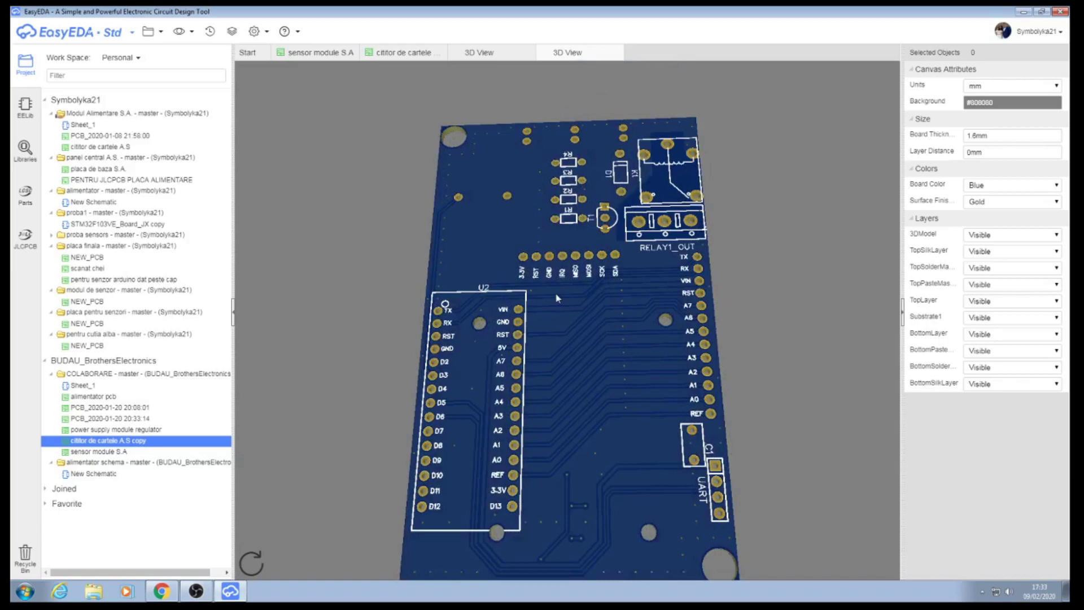
left_click_drag(578, 384, 533, 370)
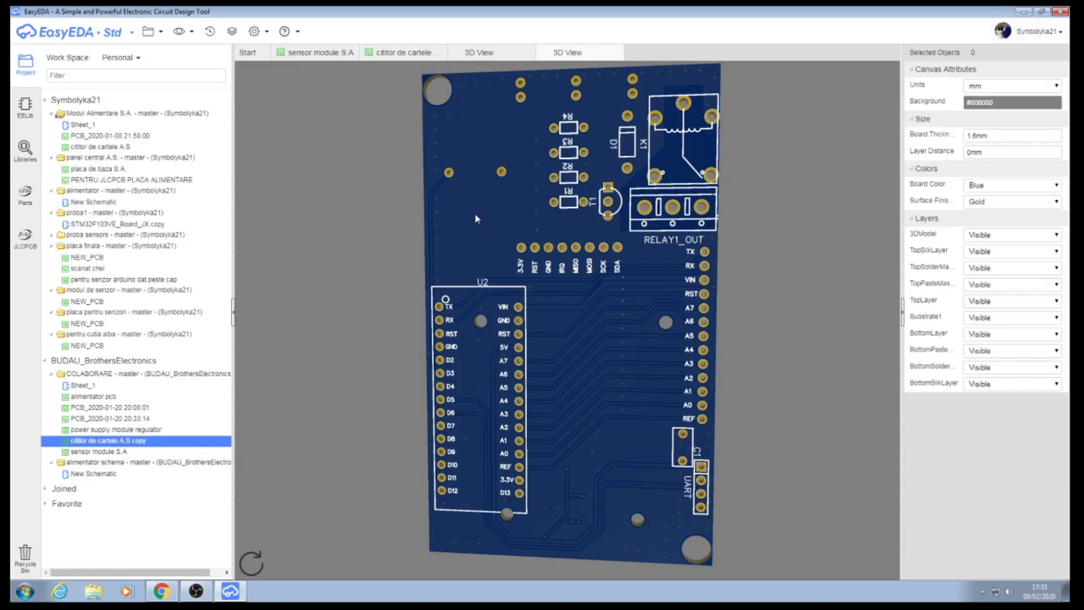
left_click_drag(475, 215, 554, 169)
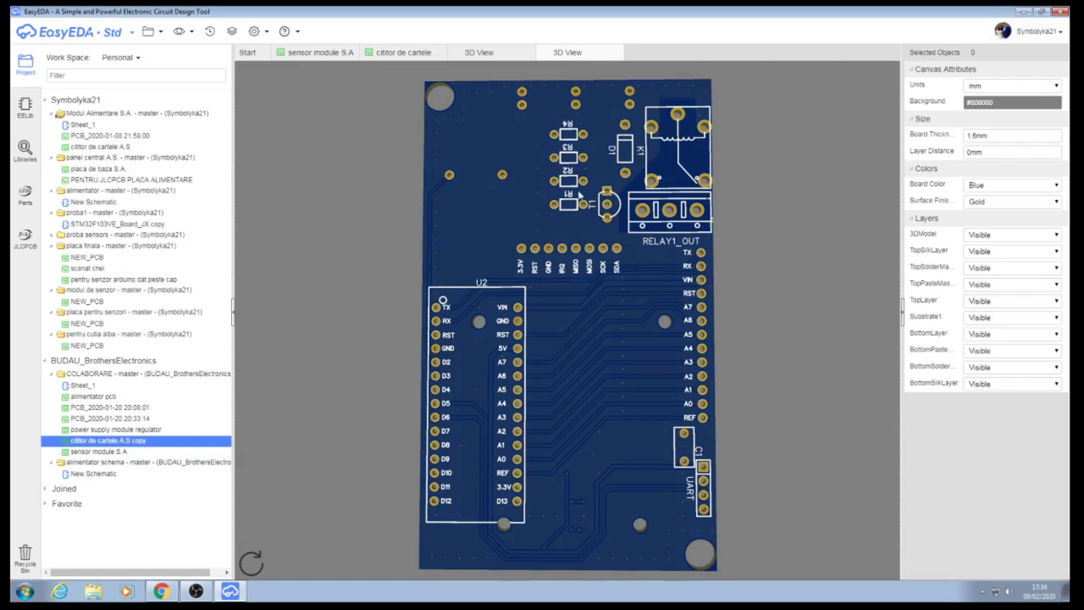
left_click_drag(473, 231, 802, 254)
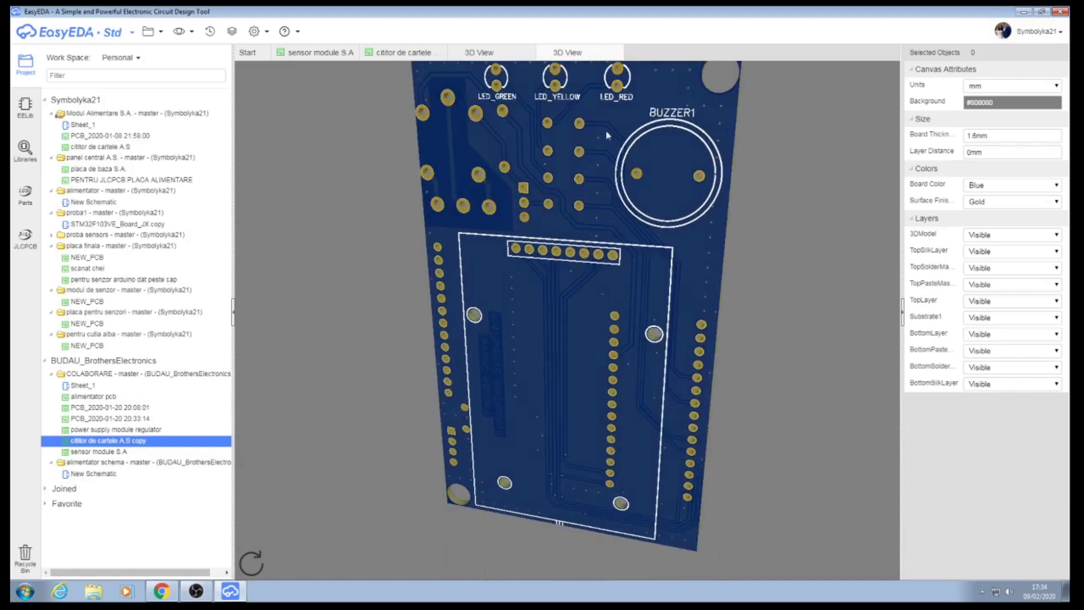
left_click_drag(509, 139, 536, 279)
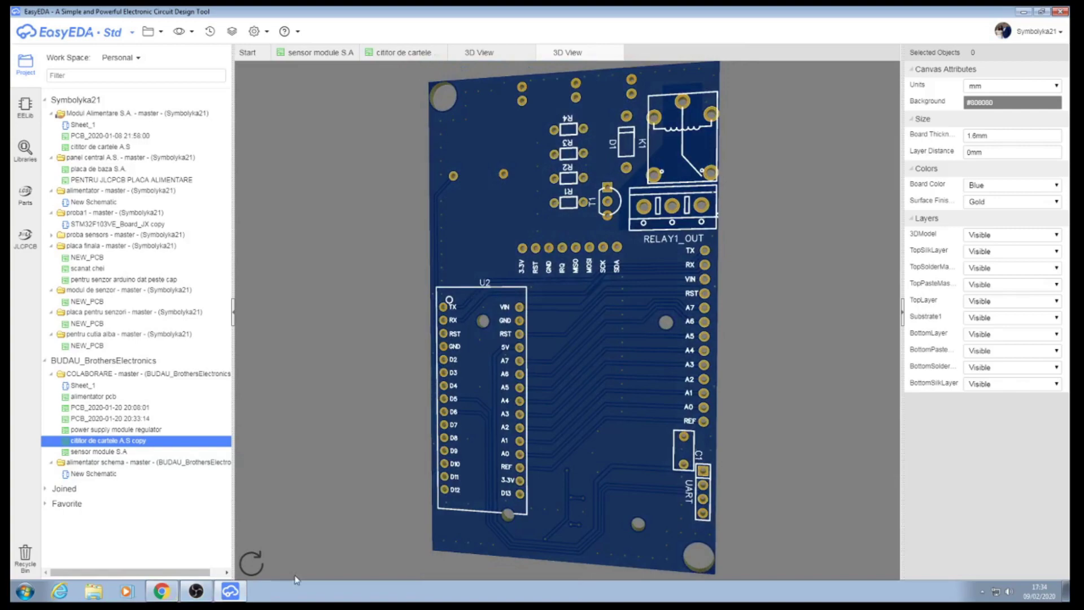
Step: Bring up the AliExpress orders page in Chrome and scroll through the order list
left_click(161, 590)
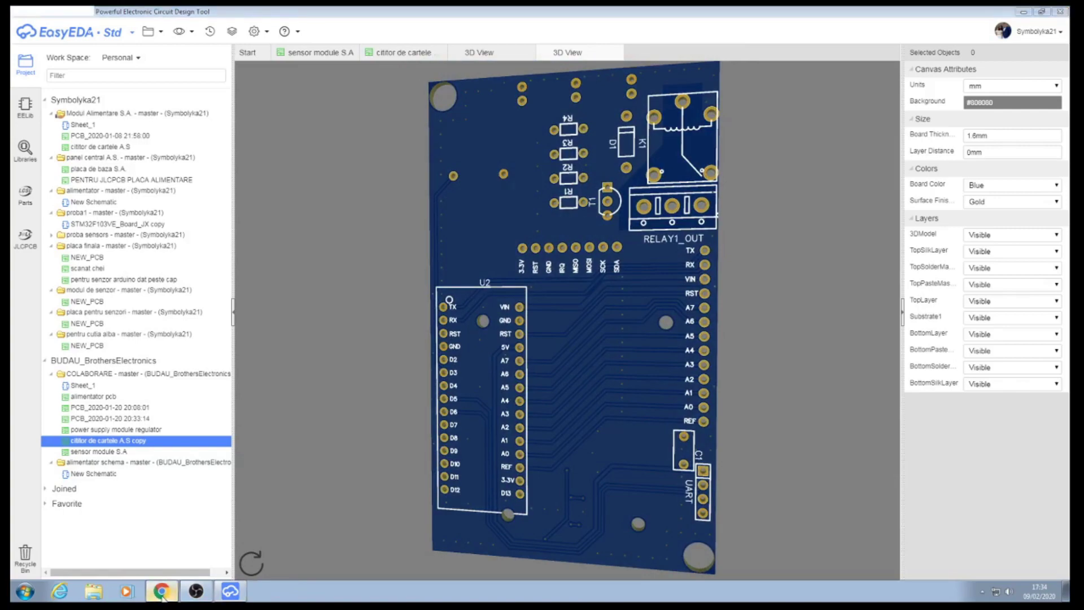
scroll(534, 491, "down", 8)
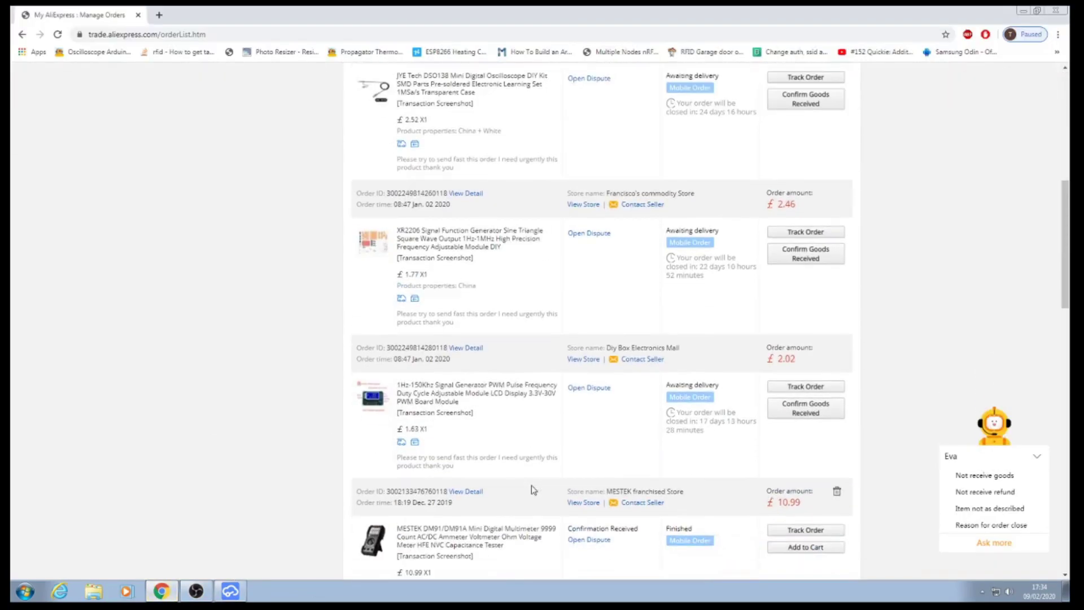
scroll(534, 490, "down", 15)
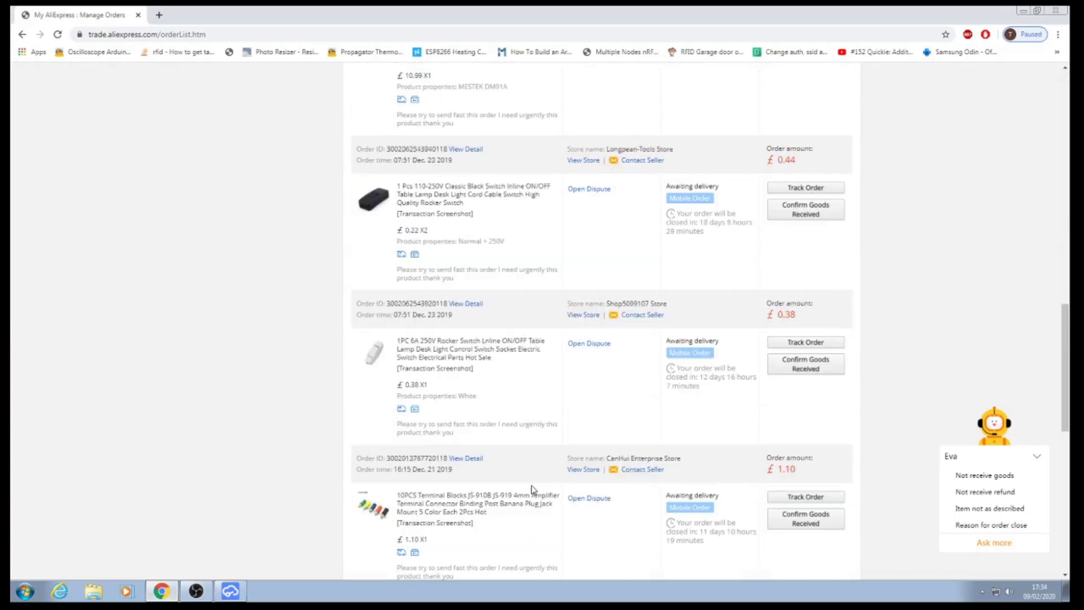
scroll(532, 485, "down", 5)
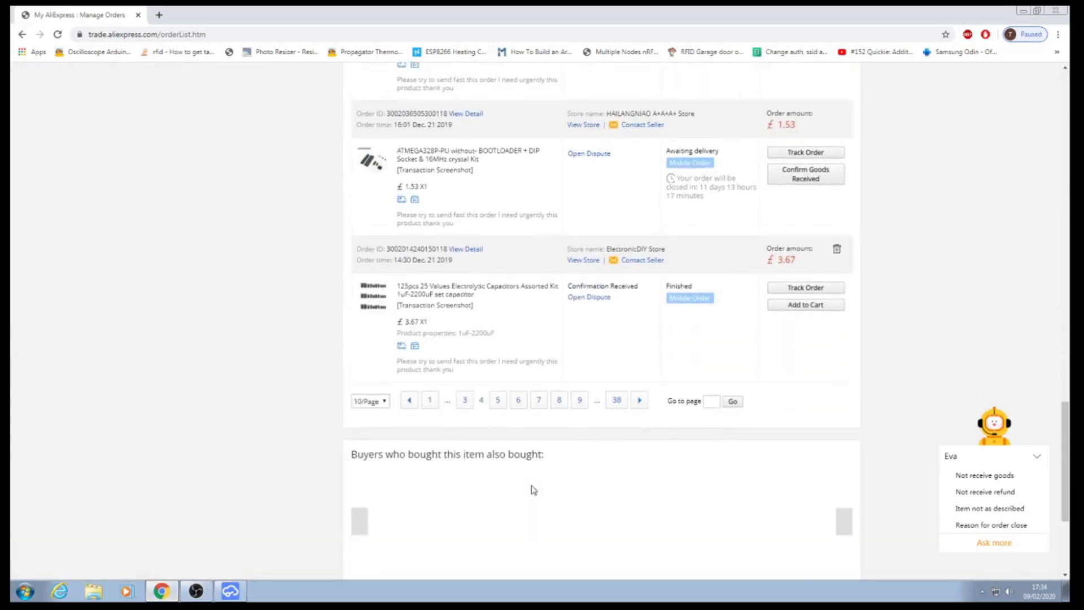
scroll(534, 491, "up", 15)
scroll(533, 490, "up", 15)
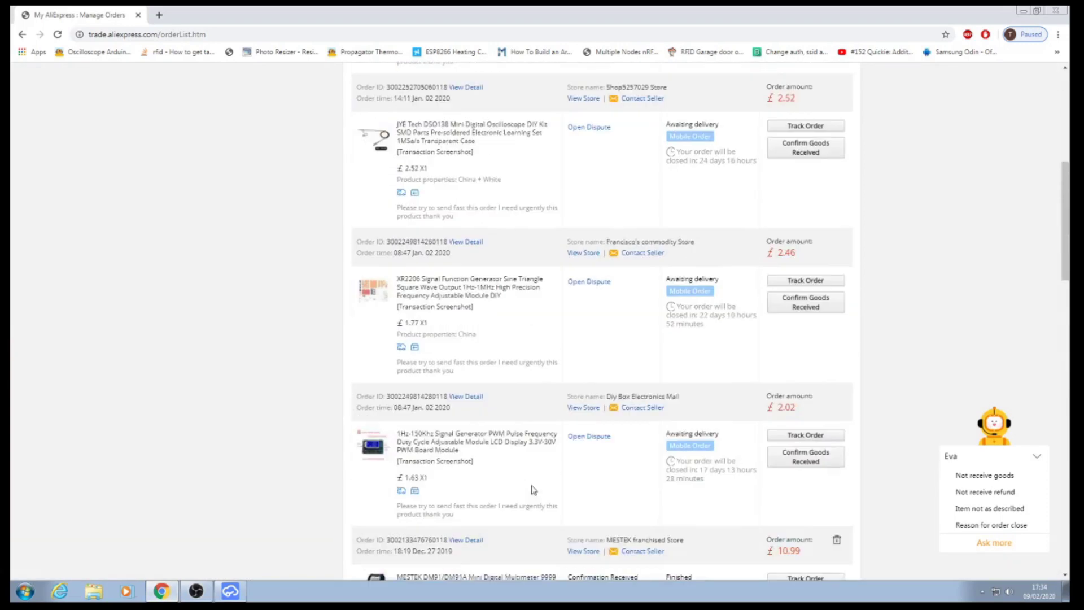
scroll(533, 490, "down", 15)
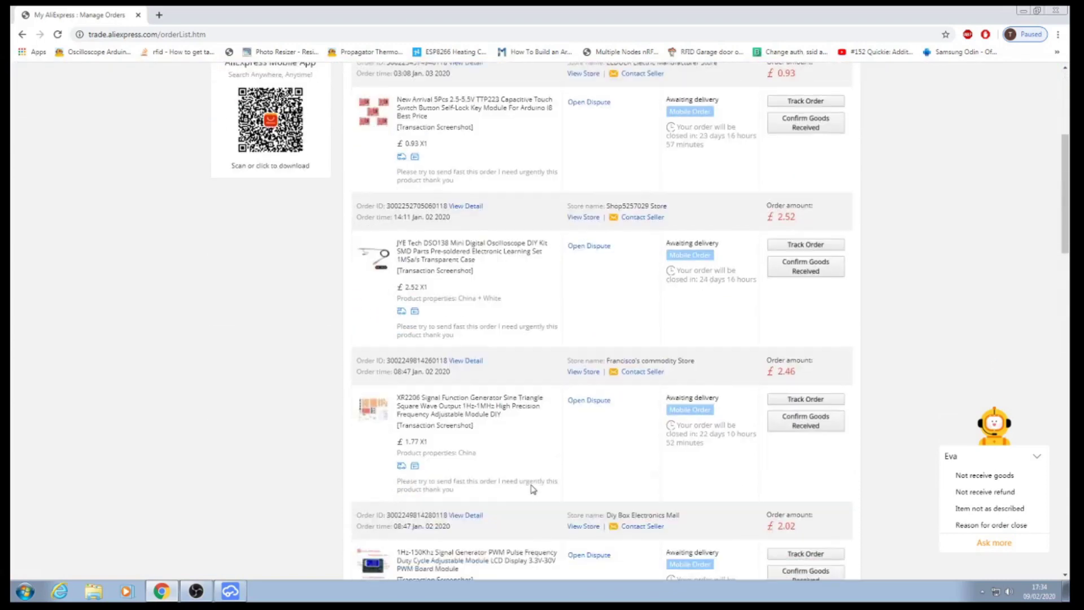
scroll(530, 487, "down", 8)
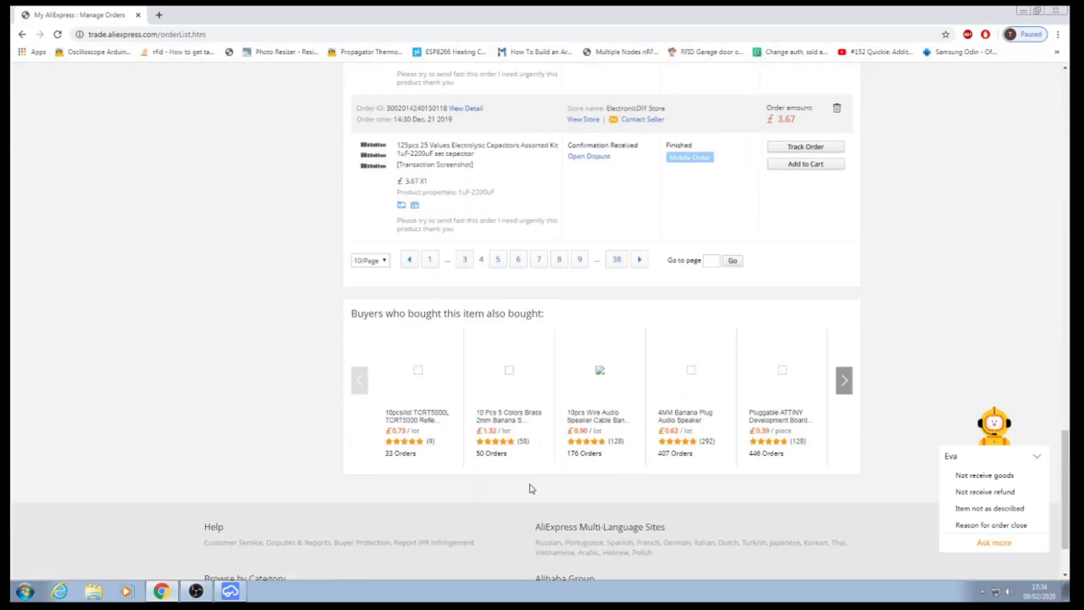
scroll(532, 417, "up", 3)
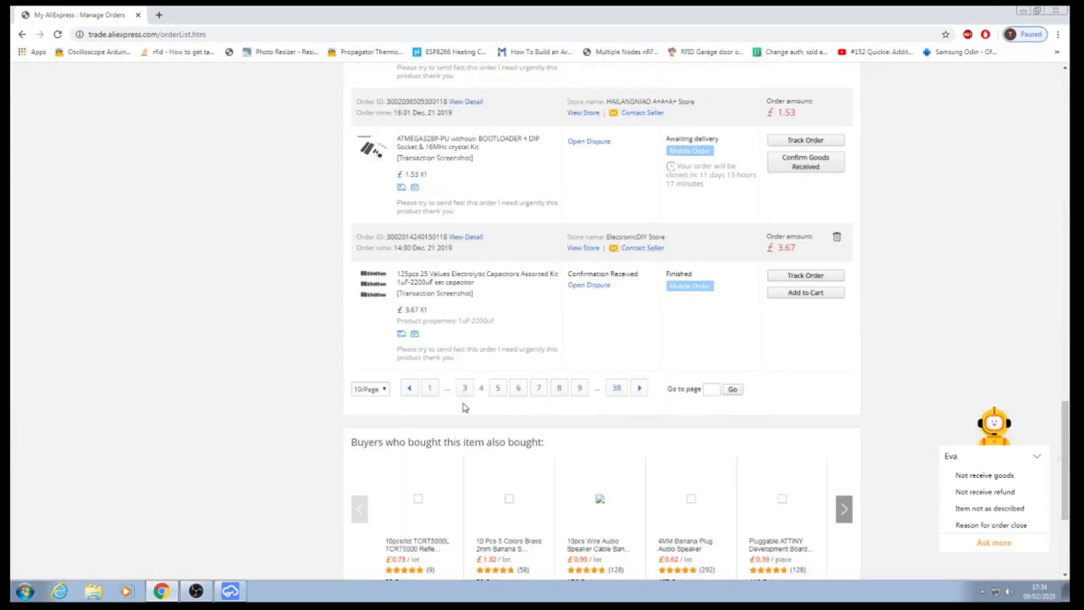
Step: Go to the previous orders page and view the polypropylene film capacitor listing at £1.22 per 50
left_click(410, 389)
scroll(539, 416, "up", 7)
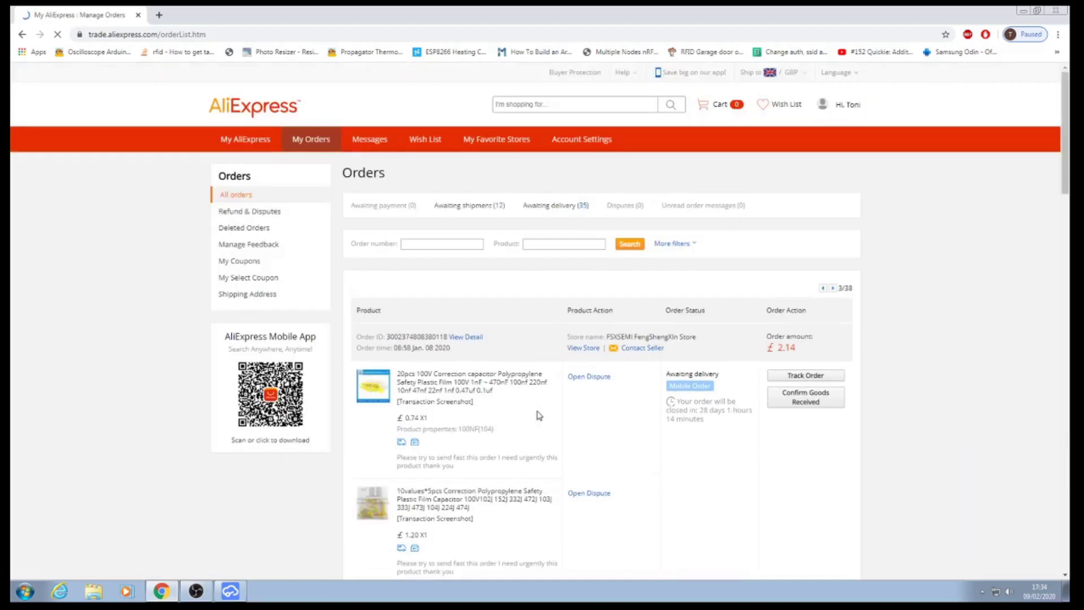
scroll(539, 416, "down", 3)
scroll(539, 416, "down", 3)
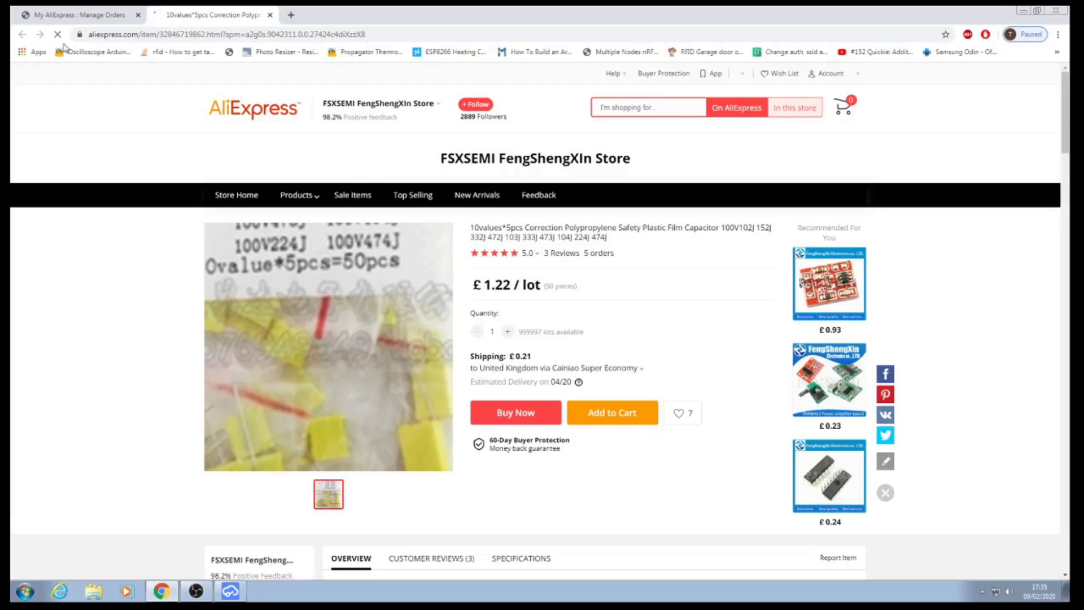
Step: Close the capacitor product page and scroll down the order list
key("ctrl+w")
scroll(553, 440, "down", 1)
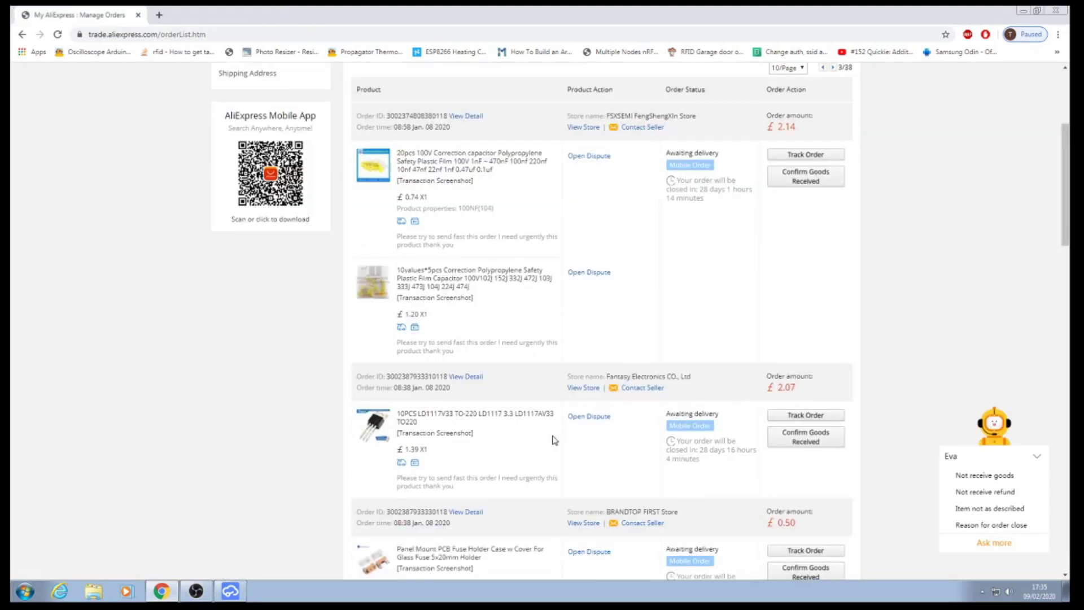
scroll(554, 440, "down", 5)
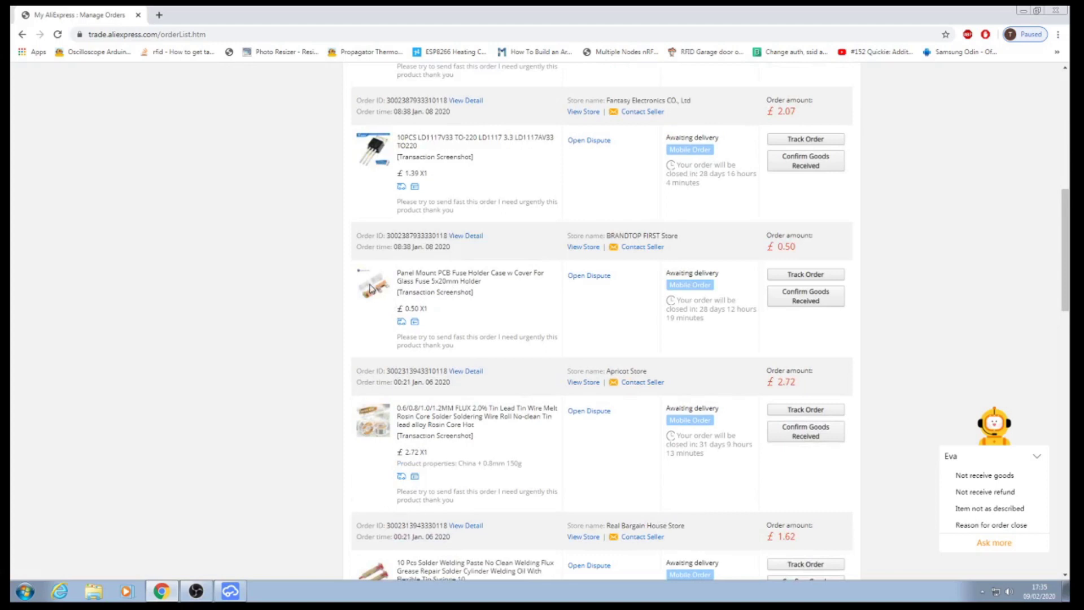
Step: View the £0.51 panel-mount PCB fuse holder listing, then close its tab
left_click(371, 288)
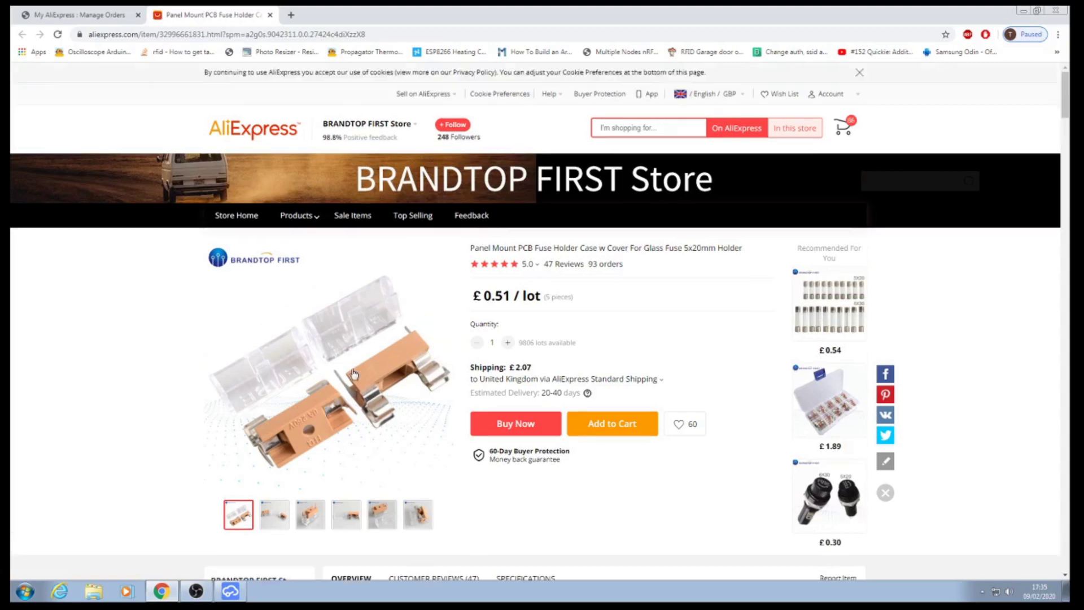
scroll(354, 371, "down", 4)
scroll(354, 371, "up", 4)
left_click(271, 15)
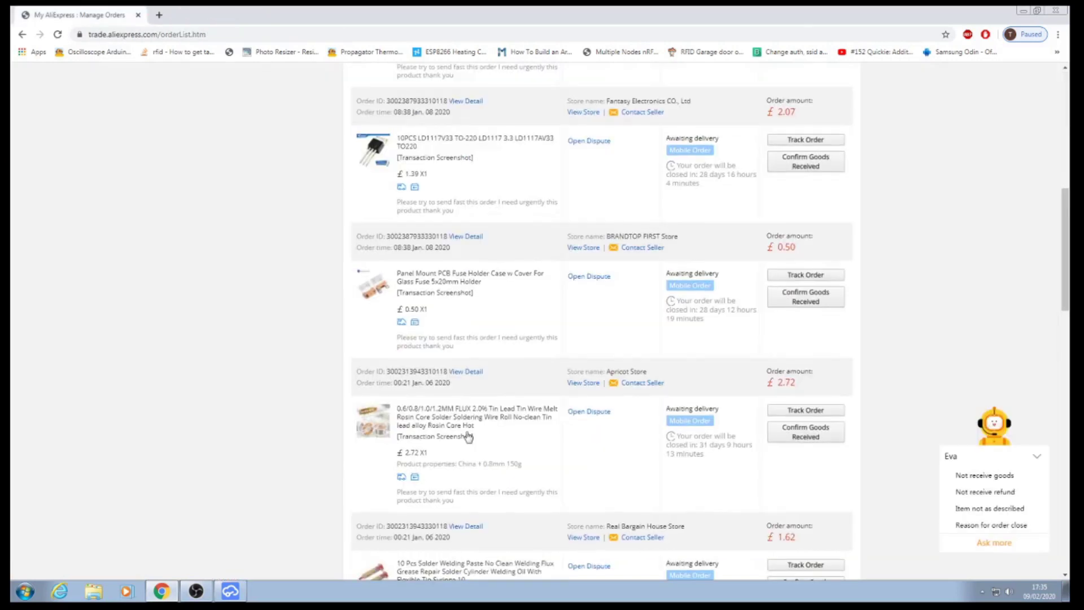
Step: Go back to page 2 of 38 in the AliExpress order list
scroll(468, 436, "down", 8)
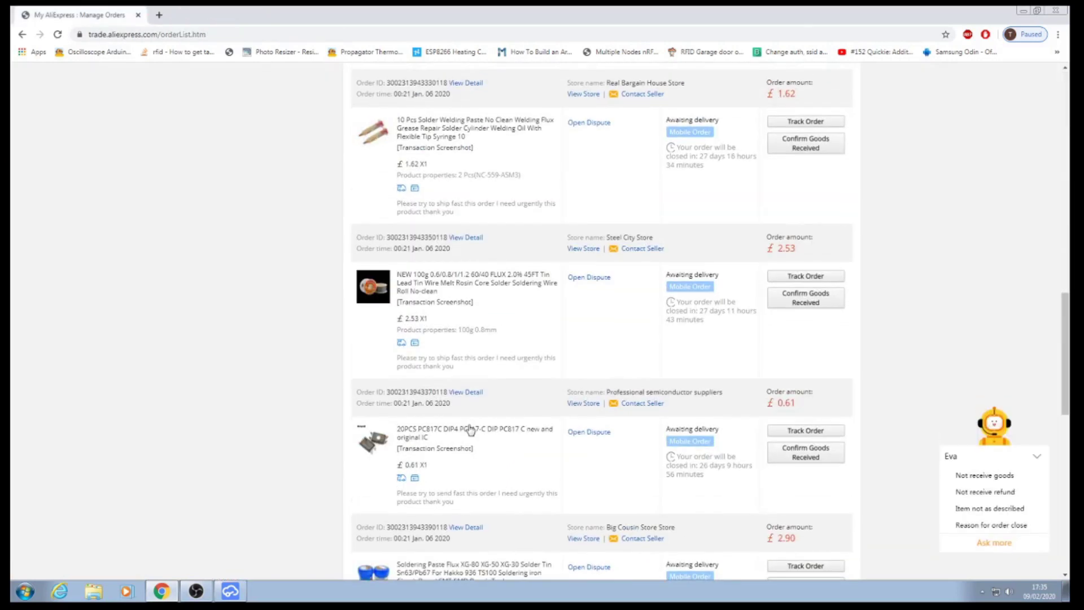
scroll(470, 430, "down", 9)
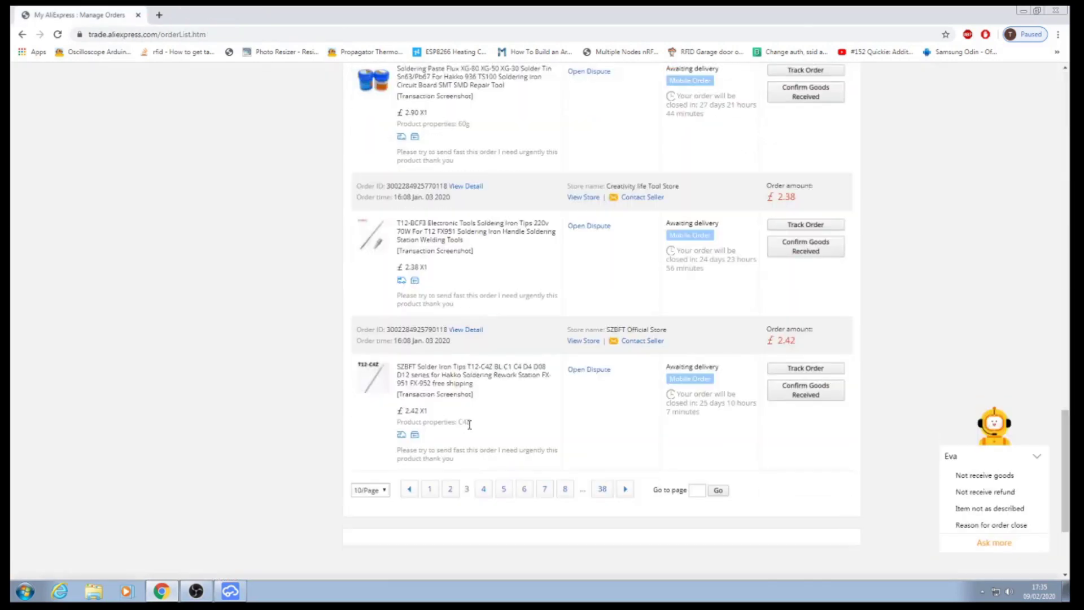
left_click(409, 490)
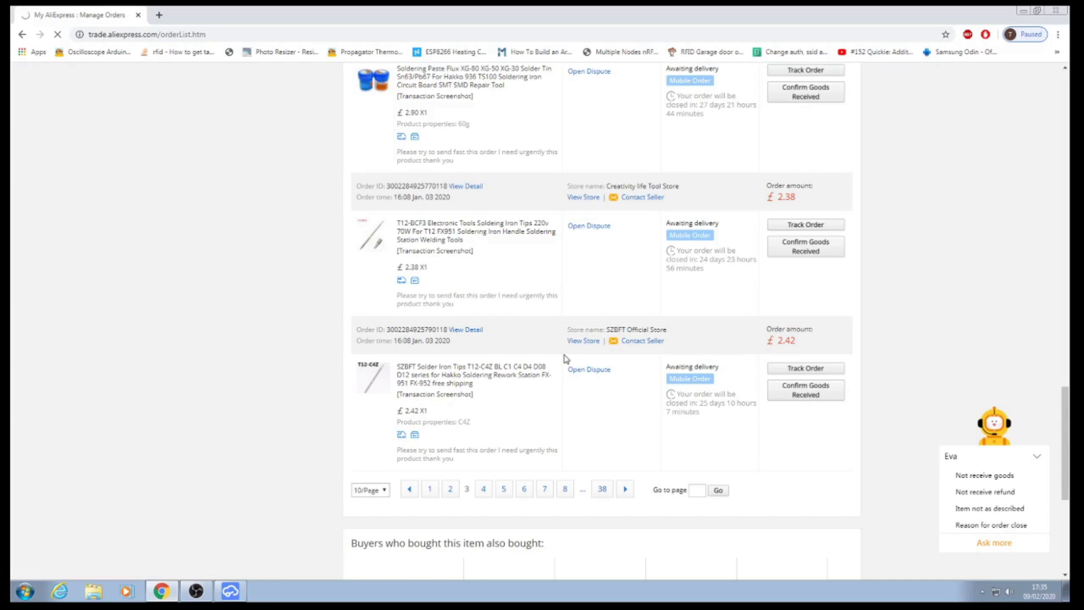
Step: Scroll through page 2's pending orders down to the £5.46 smartphone tripod holder
scroll(566, 359, "up", 2)
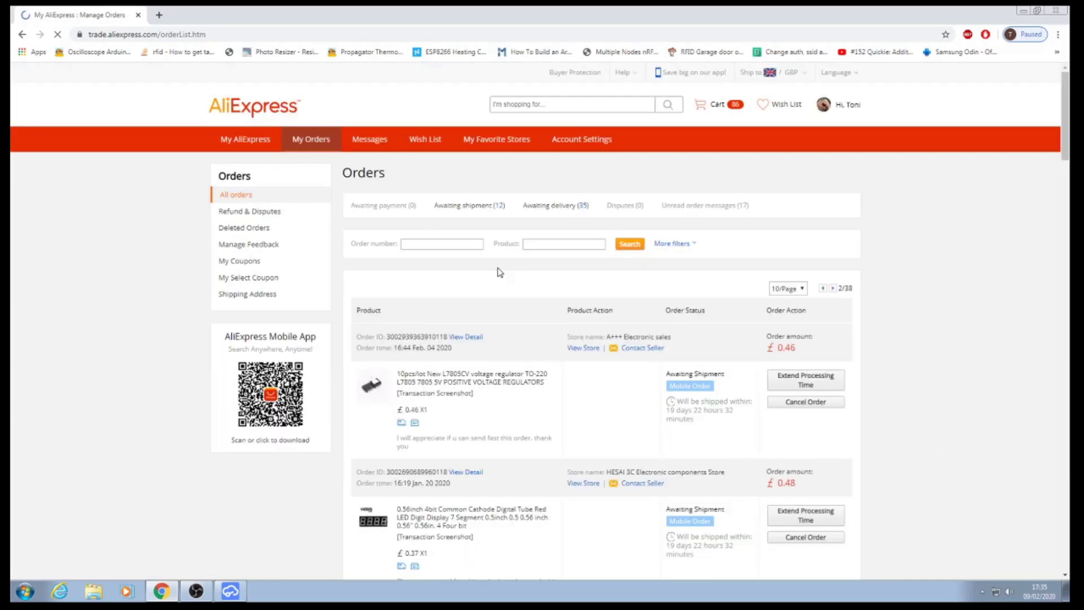
scroll(537, 367, "down", 10)
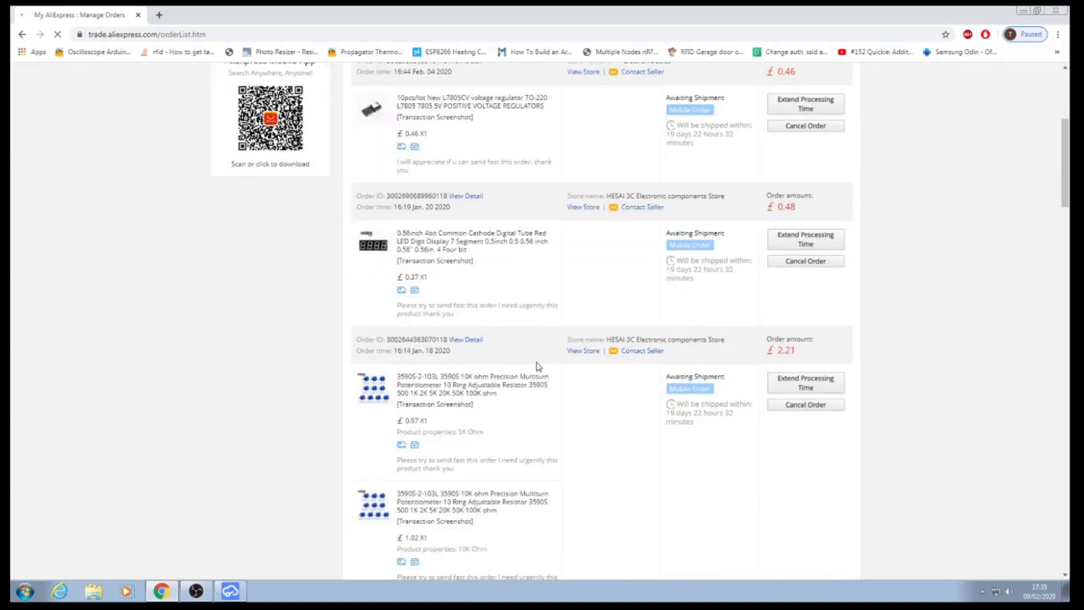
scroll(537, 374, "down", 8)
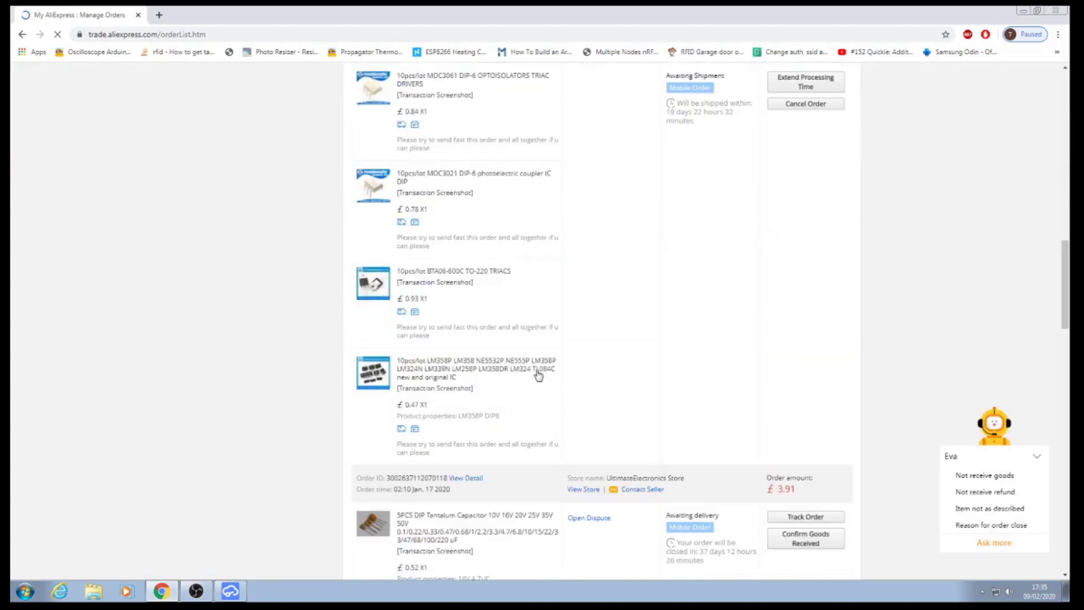
scroll(538, 374, "down", 4)
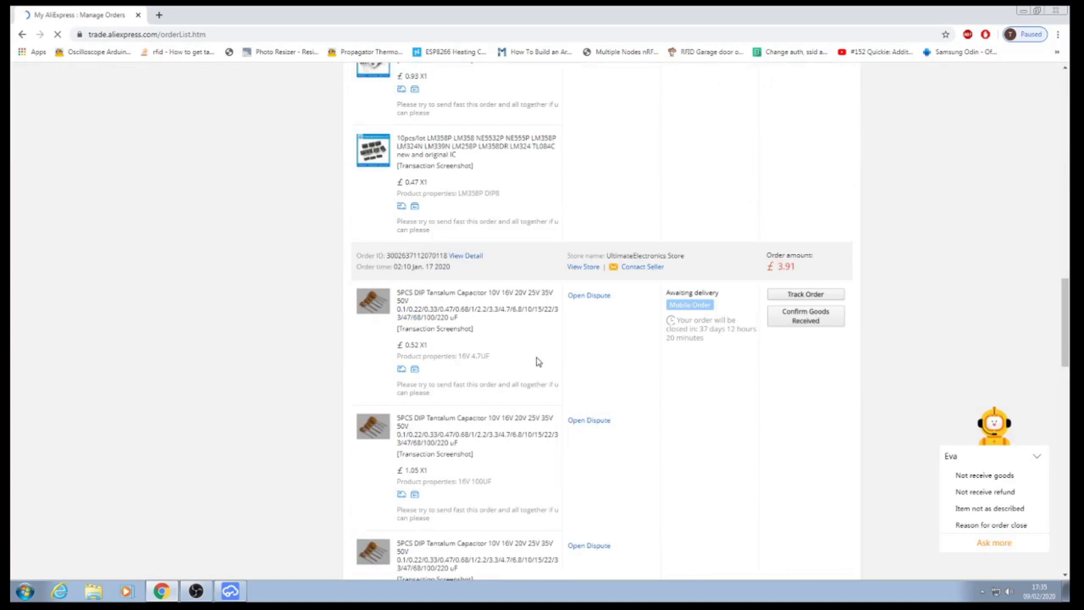
scroll(537, 362, "down", 10)
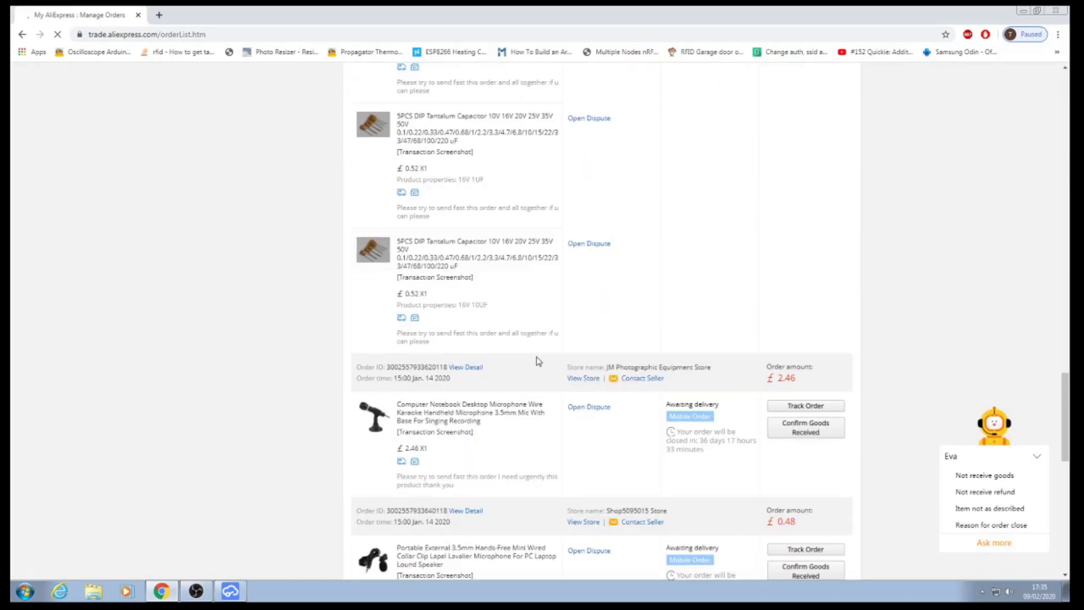
scroll(538, 362, "down", 10)
scroll(537, 360, "up", 15)
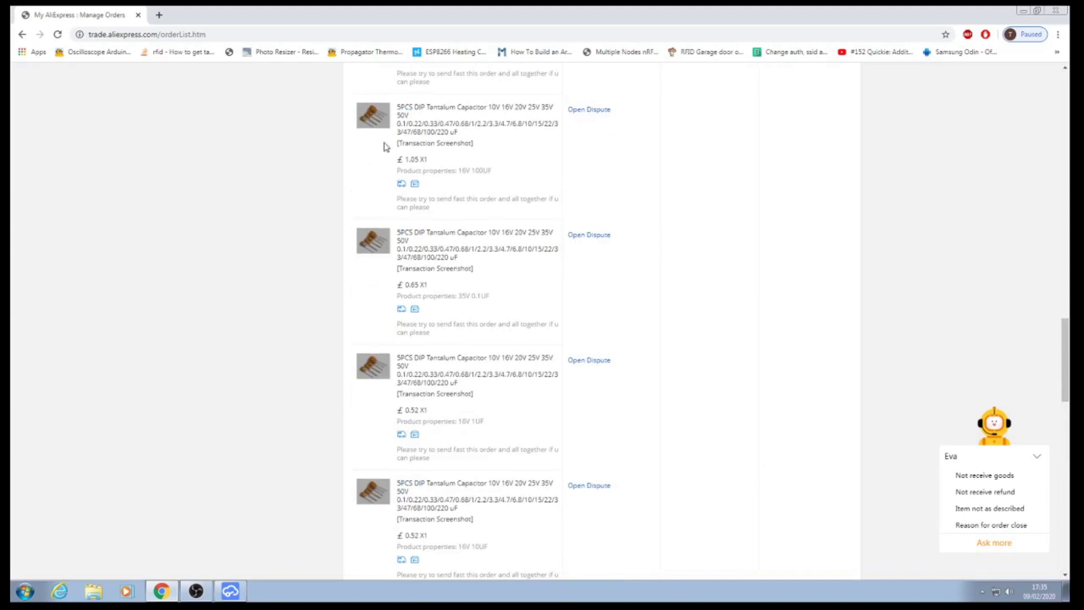
scroll(364, 242, "up", 2)
scroll(364, 242, "up", 7)
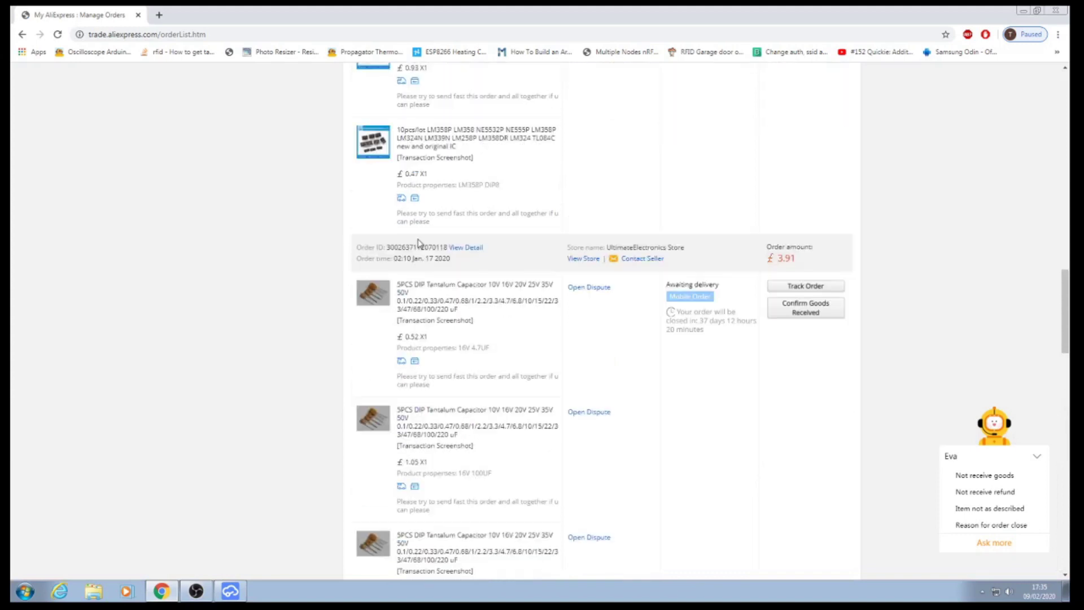
scroll(374, 319, "up", 3)
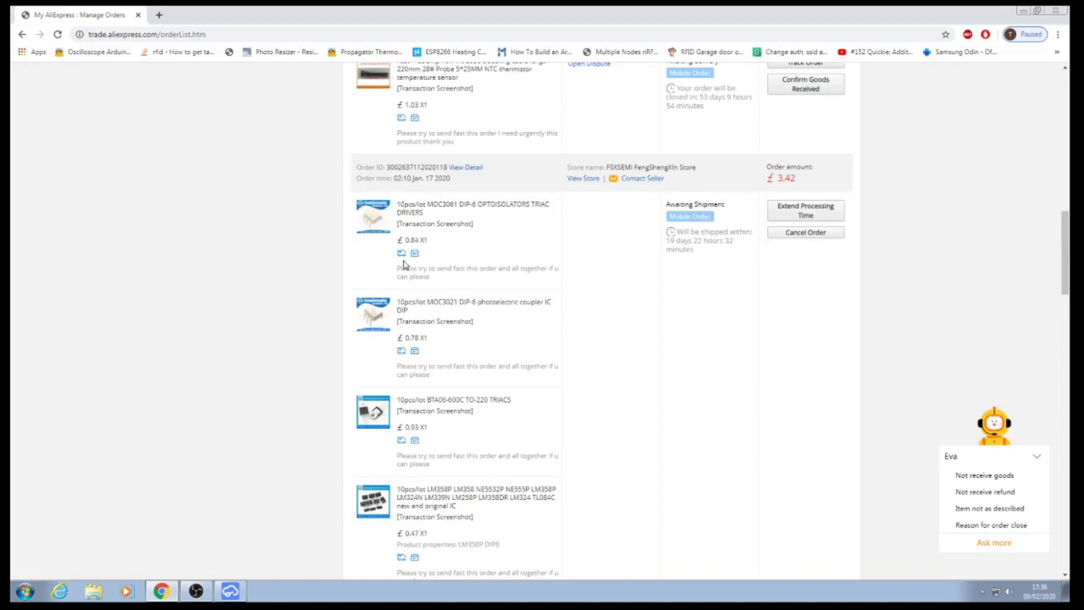
scroll(403, 264, "up", 4)
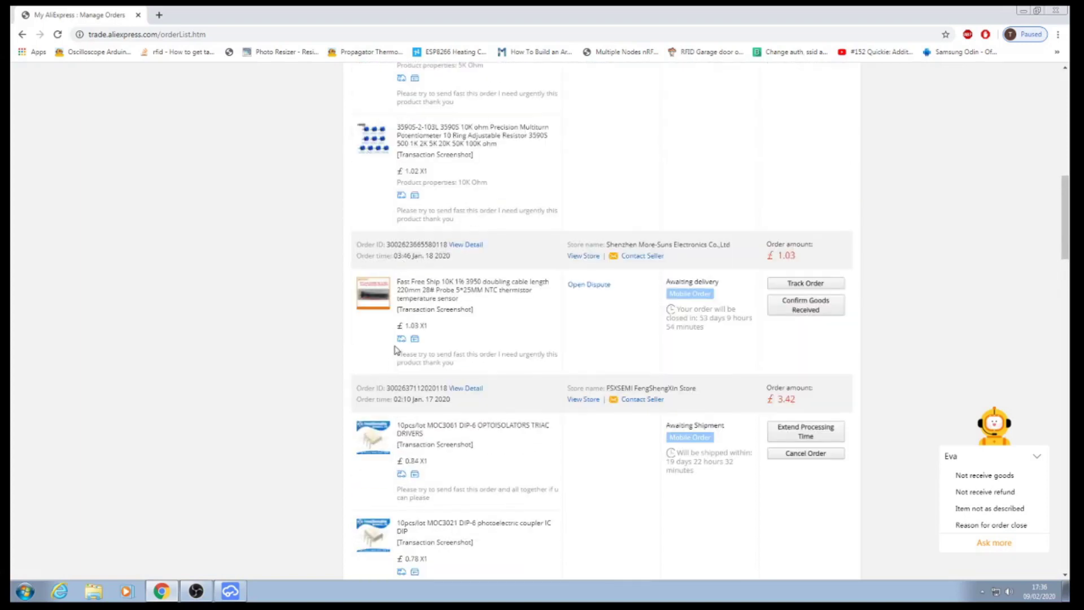
scroll(394, 350, "up", 5)
scroll(393, 348, "down", 6)
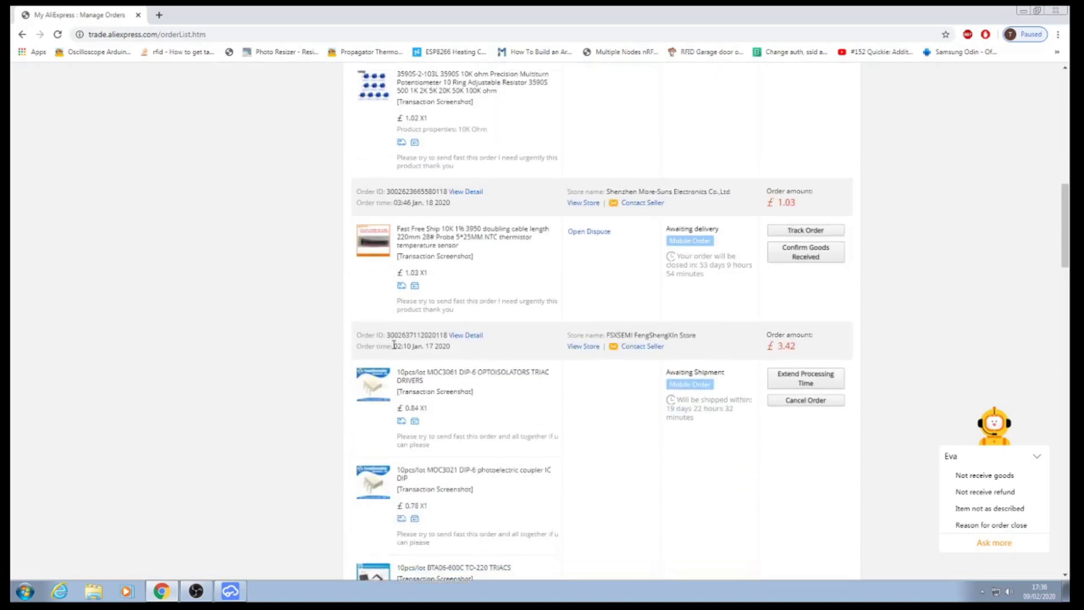
scroll(394, 346, "down", 5)
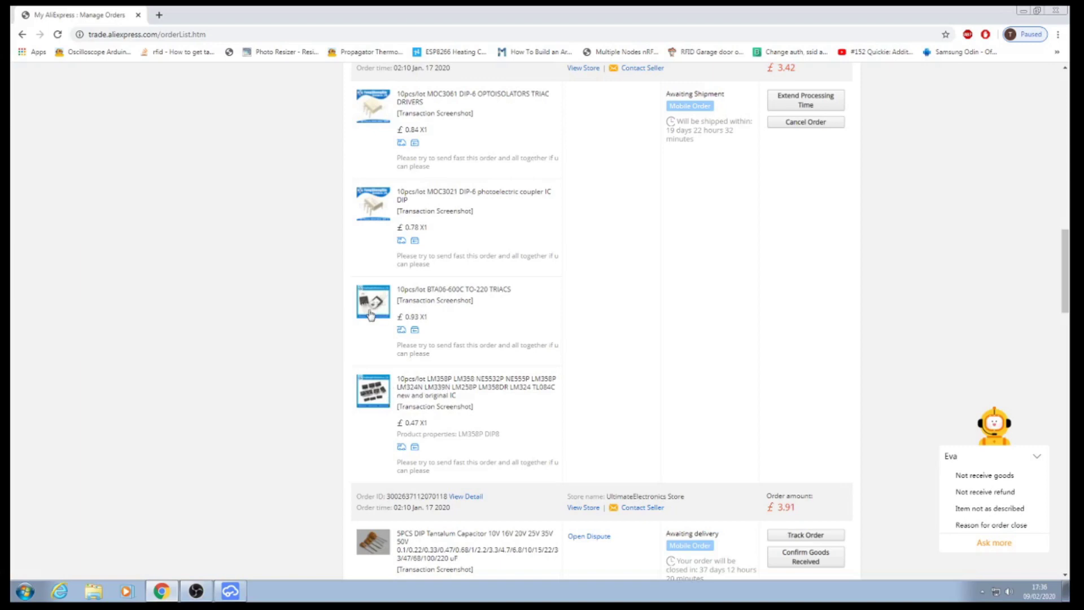
scroll(370, 314, "up", 1)
scroll(371, 315, "up", 15)
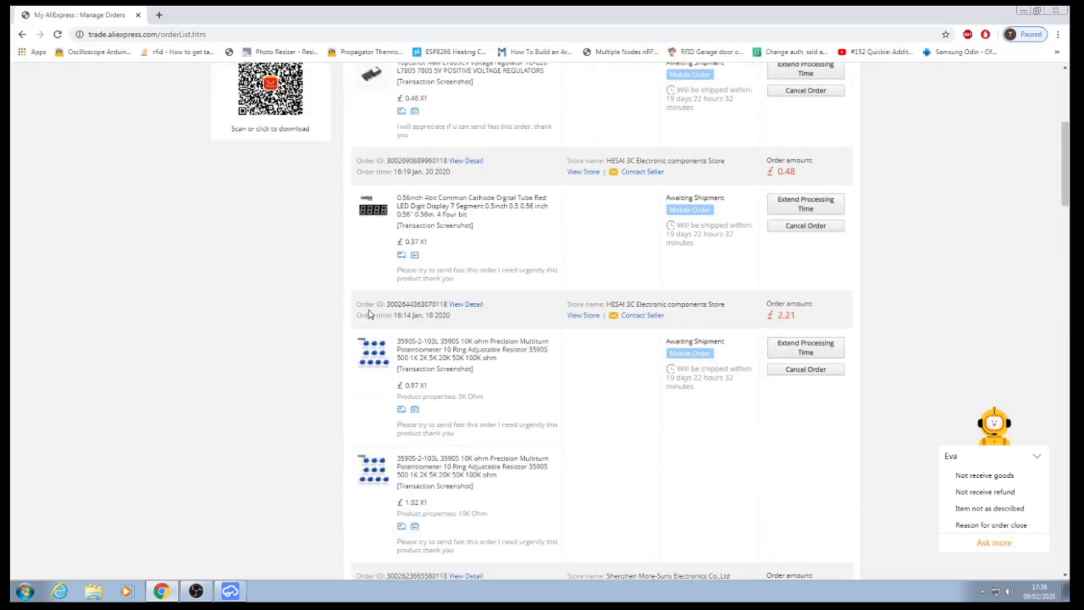
scroll(371, 315, "up", 2)
scroll(371, 315, "down", 5)
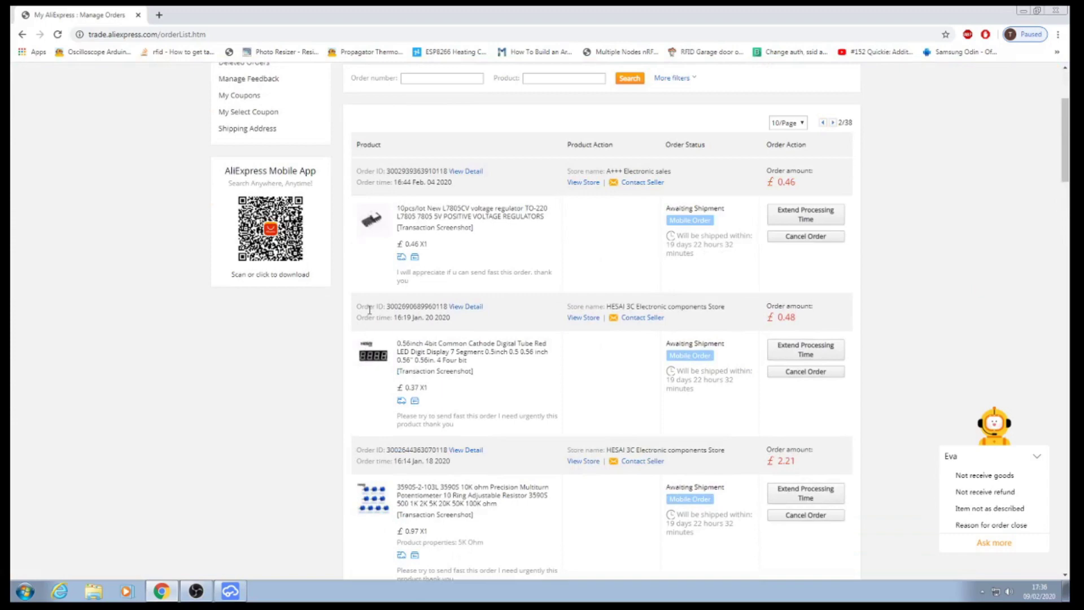
scroll(371, 315, "down", 12)
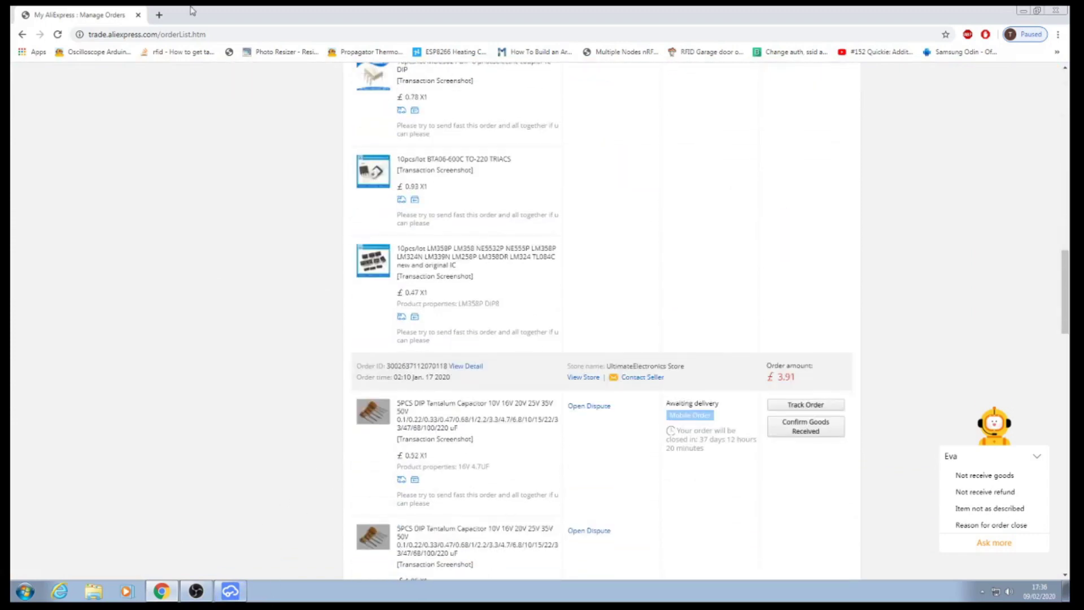
scroll(456, 399, "down", 14)
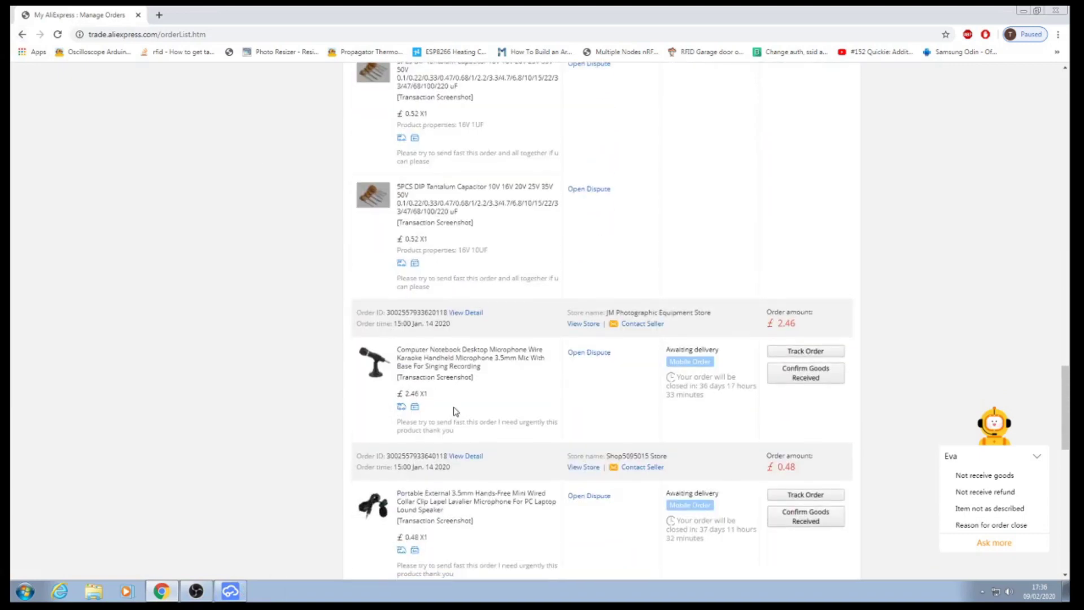
scroll(452, 404, "down", 8)
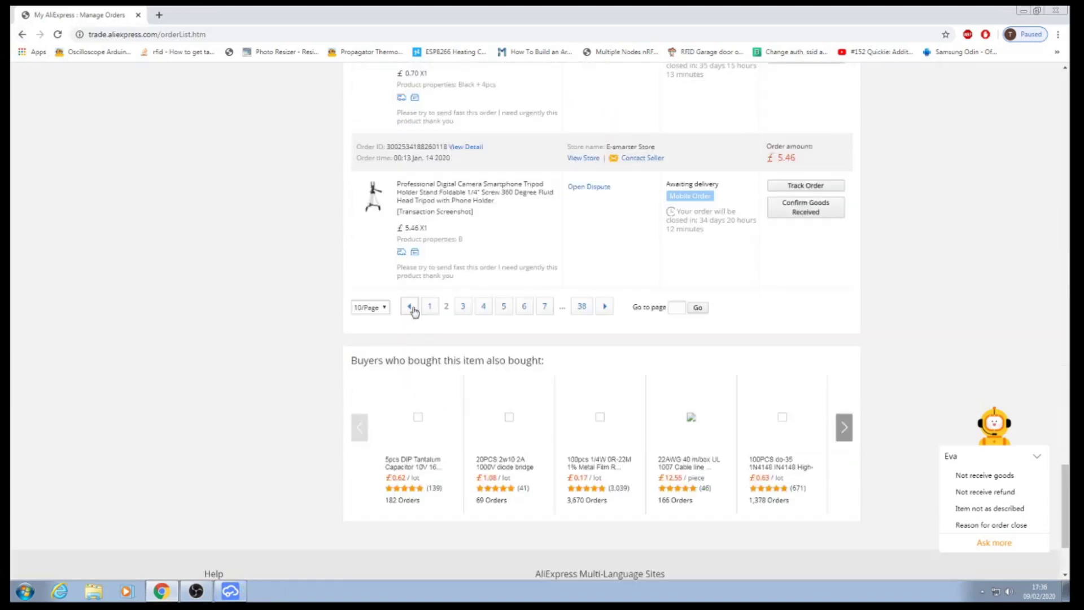
Step: Load page 1 of 38, headed by the £1.14 TM1637 LED display order, and scroll through it
left_click(411, 309)
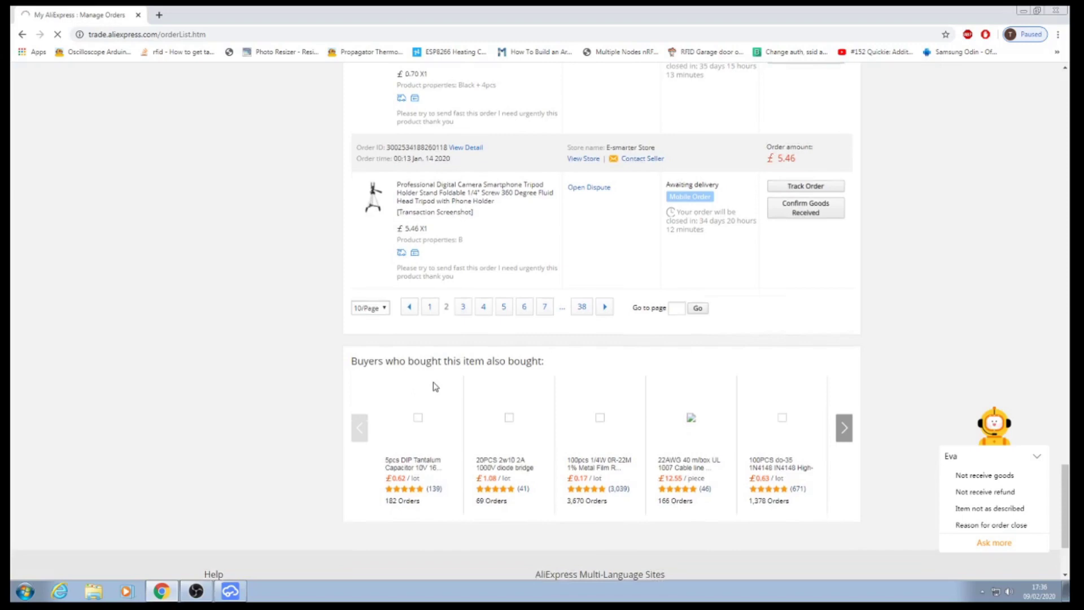
scroll(435, 387, "up", 15)
scroll(435, 386, "up", 10)
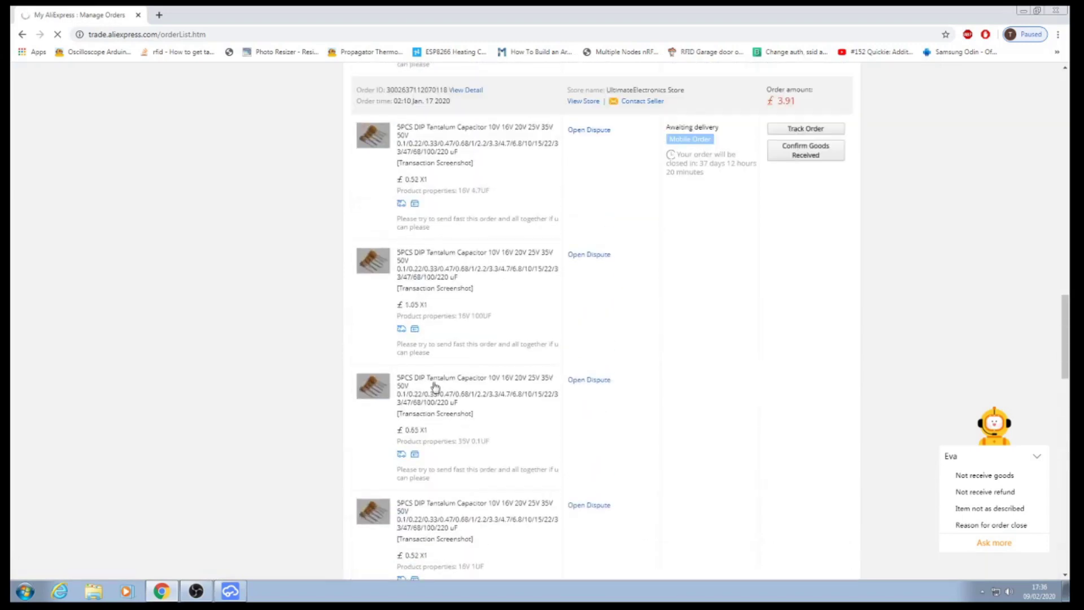
scroll(435, 386, "up", 4)
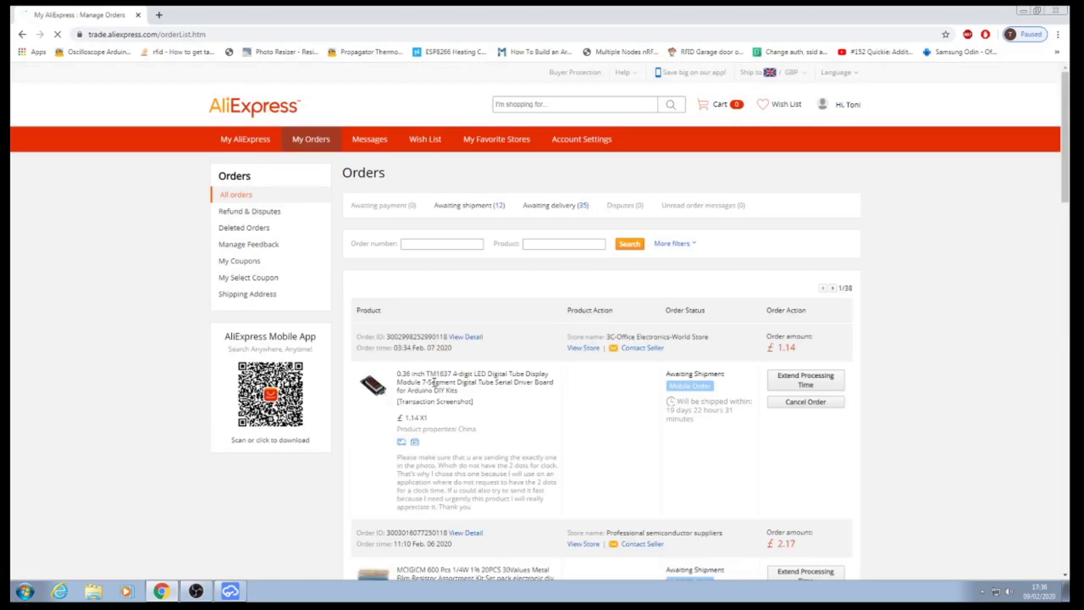
scroll(434, 382, "down", 12)
scroll(434, 382, "down", 6)
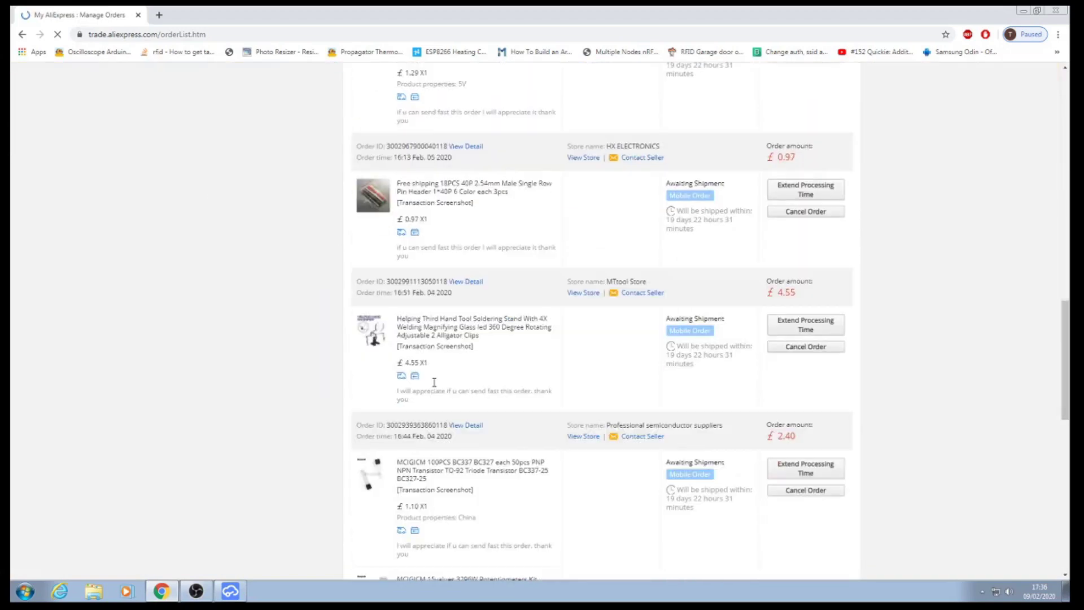
scroll(418, 354, "up", 4)
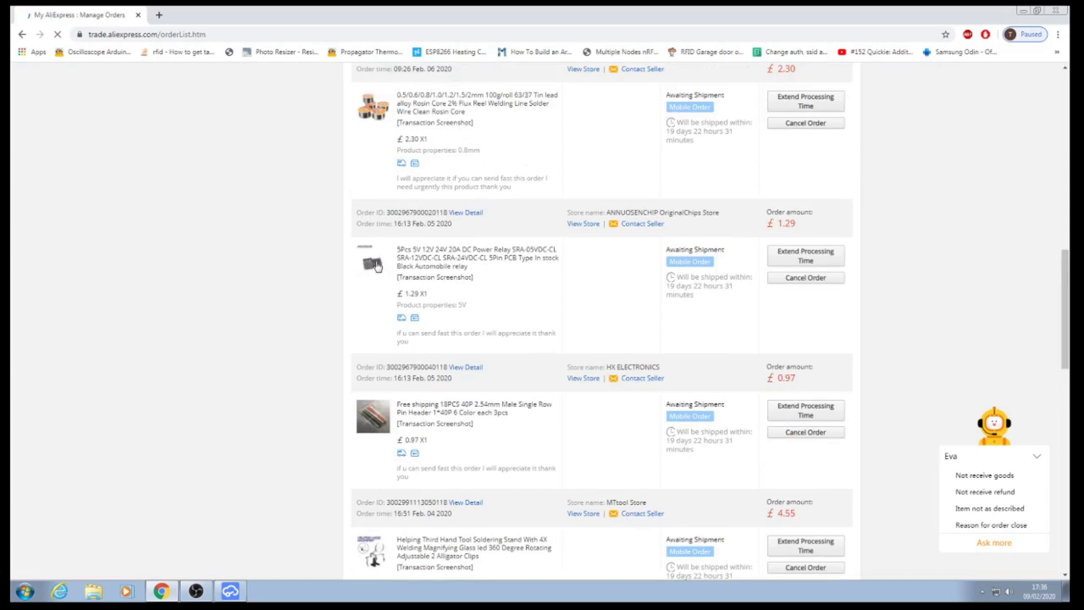
scroll(377, 266, "down", 3)
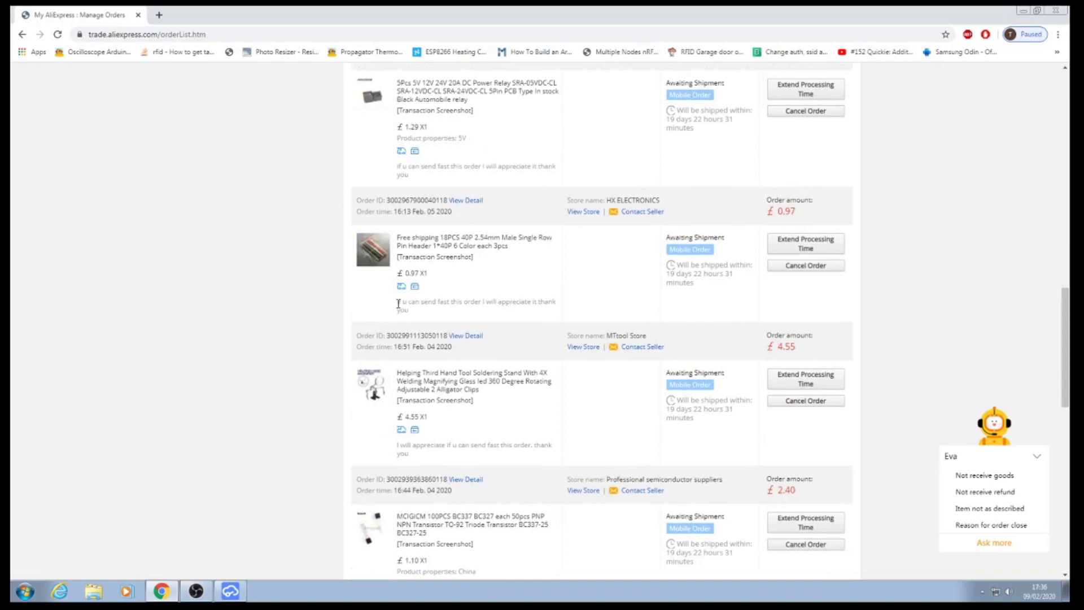
scroll(398, 304, "down", 6)
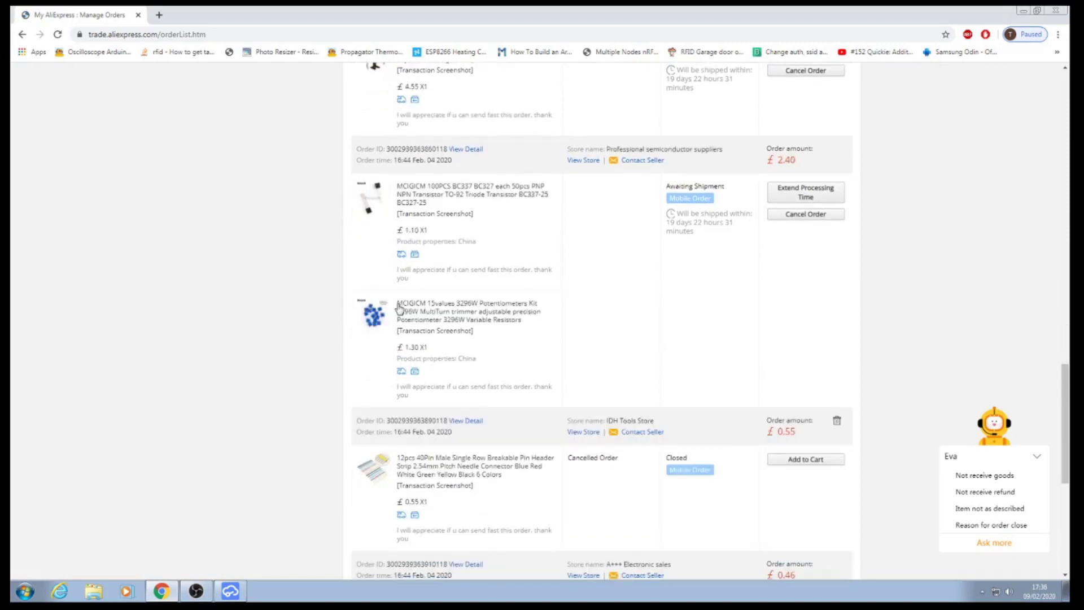
scroll(399, 309, "down", 6)
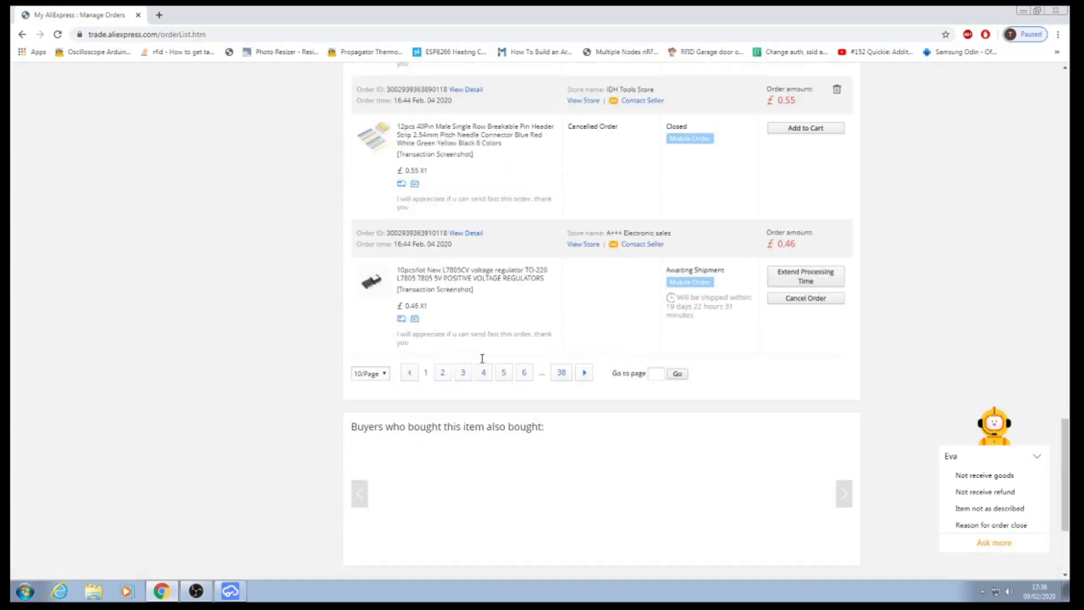
scroll(482, 358, "up", 20)
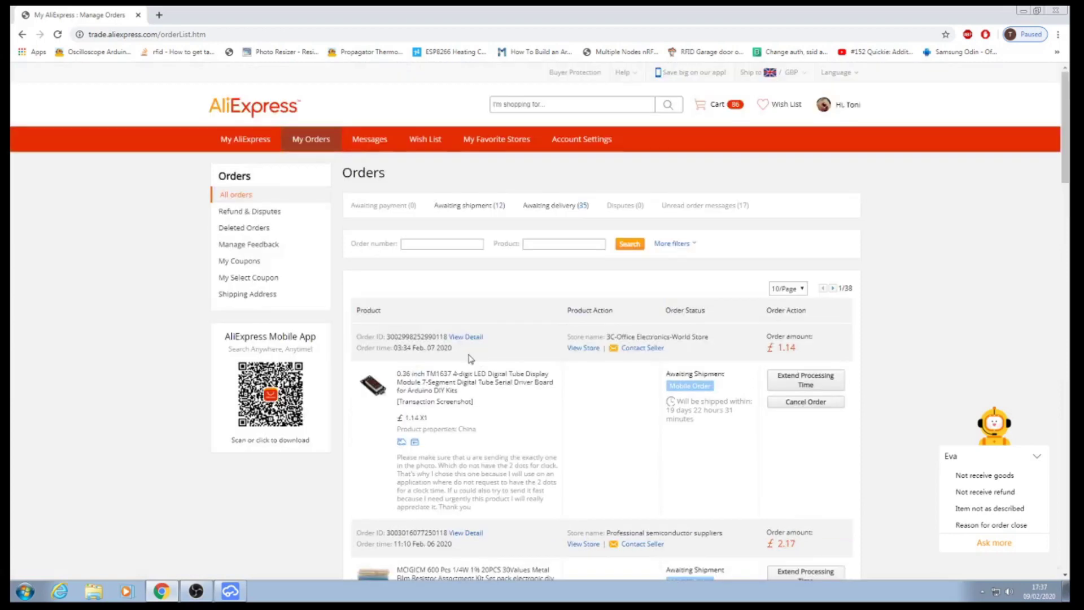